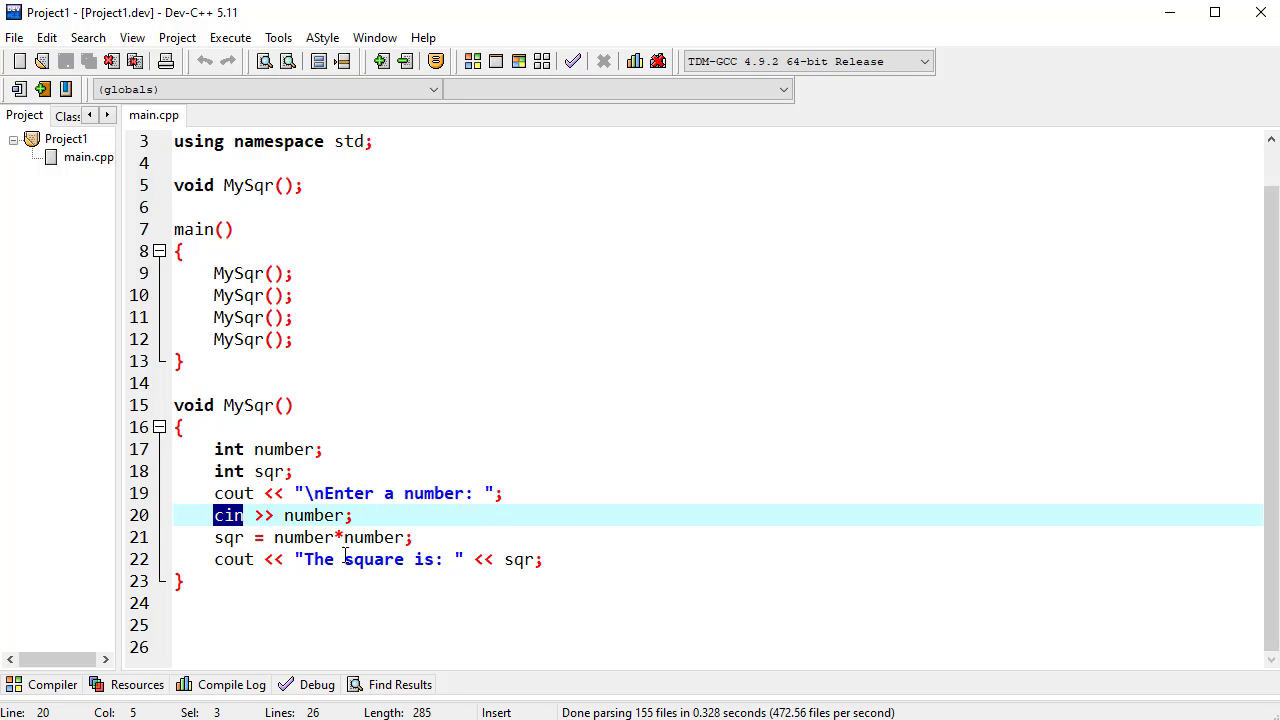
- Examine the iostream include directive at the start of main.cpp
{"action": "left_click", "coordinate": [412, 348]}
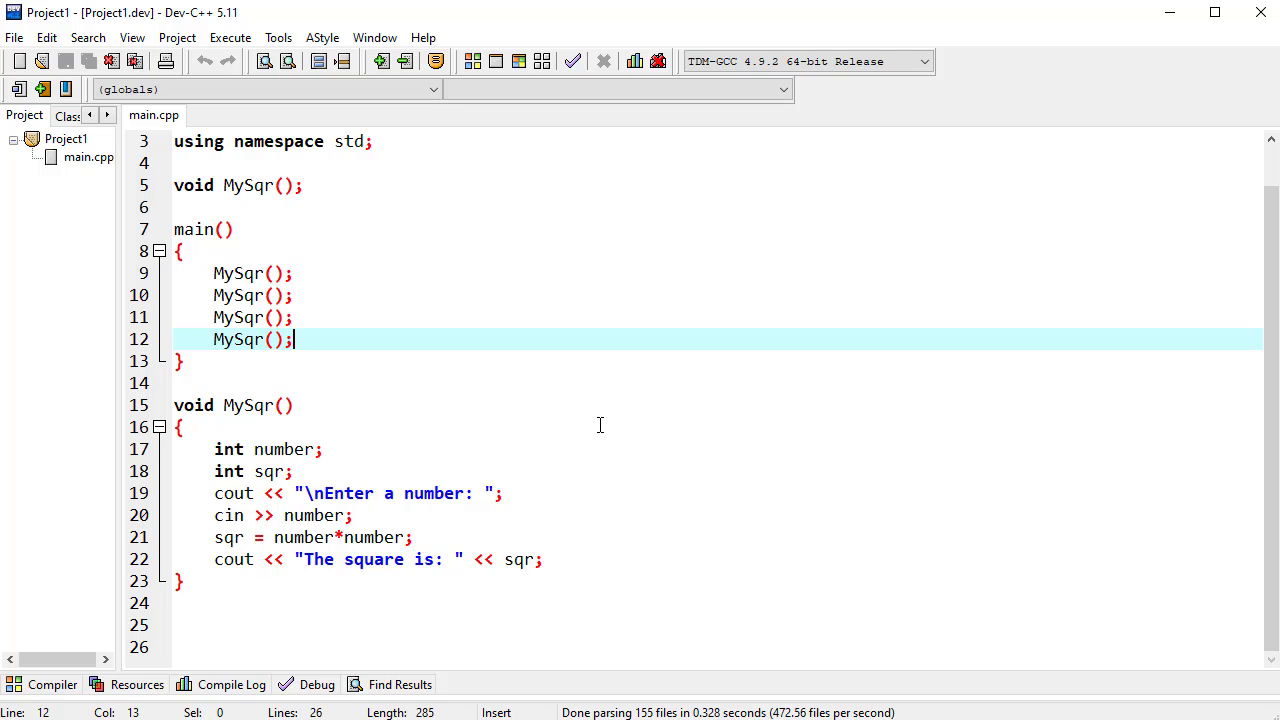
{"action": "scroll", "coordinate": [492, 440], "scroll_direction": "up", "scroll_amount": 1}
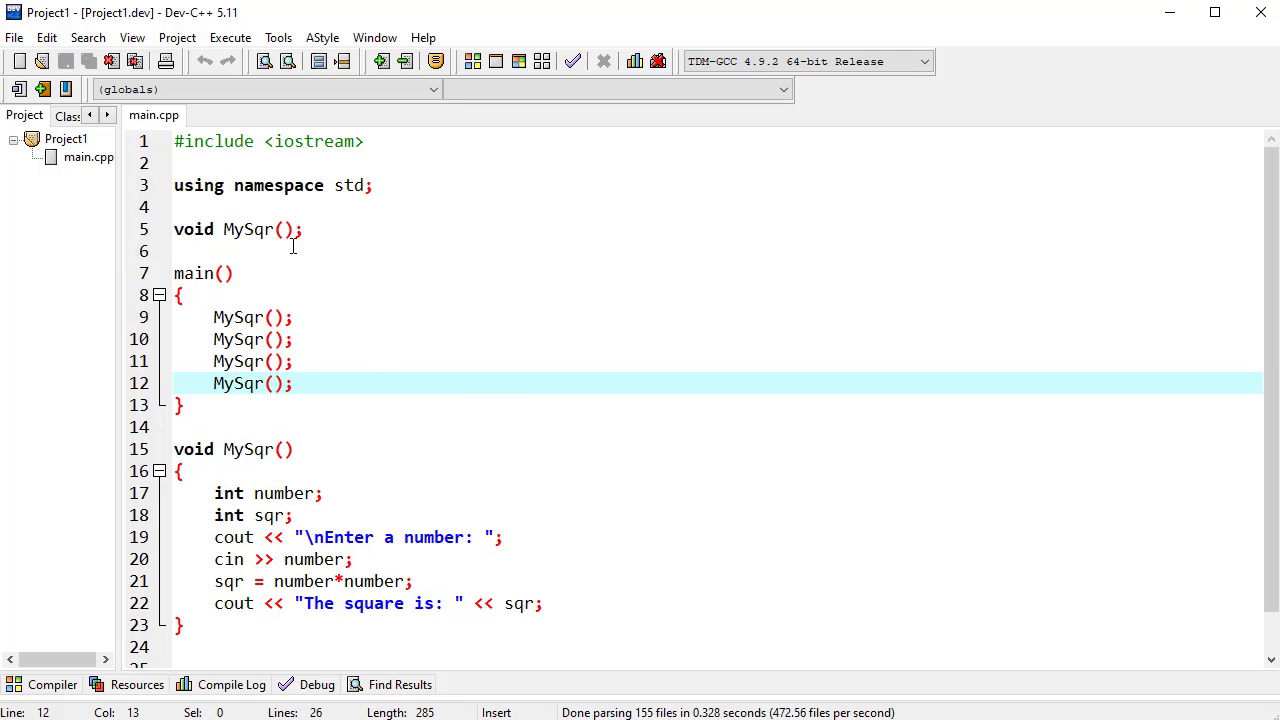
{"action": "left_click", "coordinate": [285, 141]}
{"action": "left_click_drag", "start_coordinate": [273, 141], "coordinate": [355, 141]}
{"action": "left_click", "coordinate": [547, 382]}
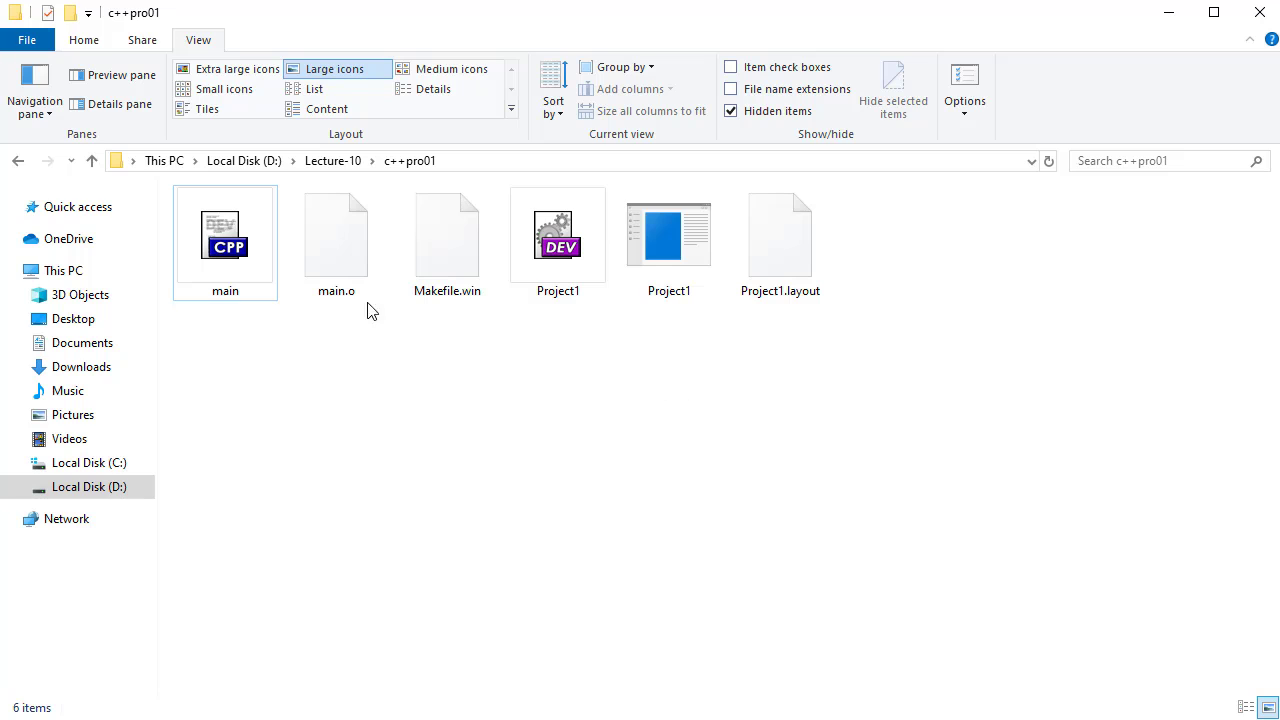
- Switch to File Explorer and examine the files in the c++pro01 project folder
{"action": "left_click", "coordinate": [336, 250]}
{"action": "left_click", "coordinate": [463, 260]}
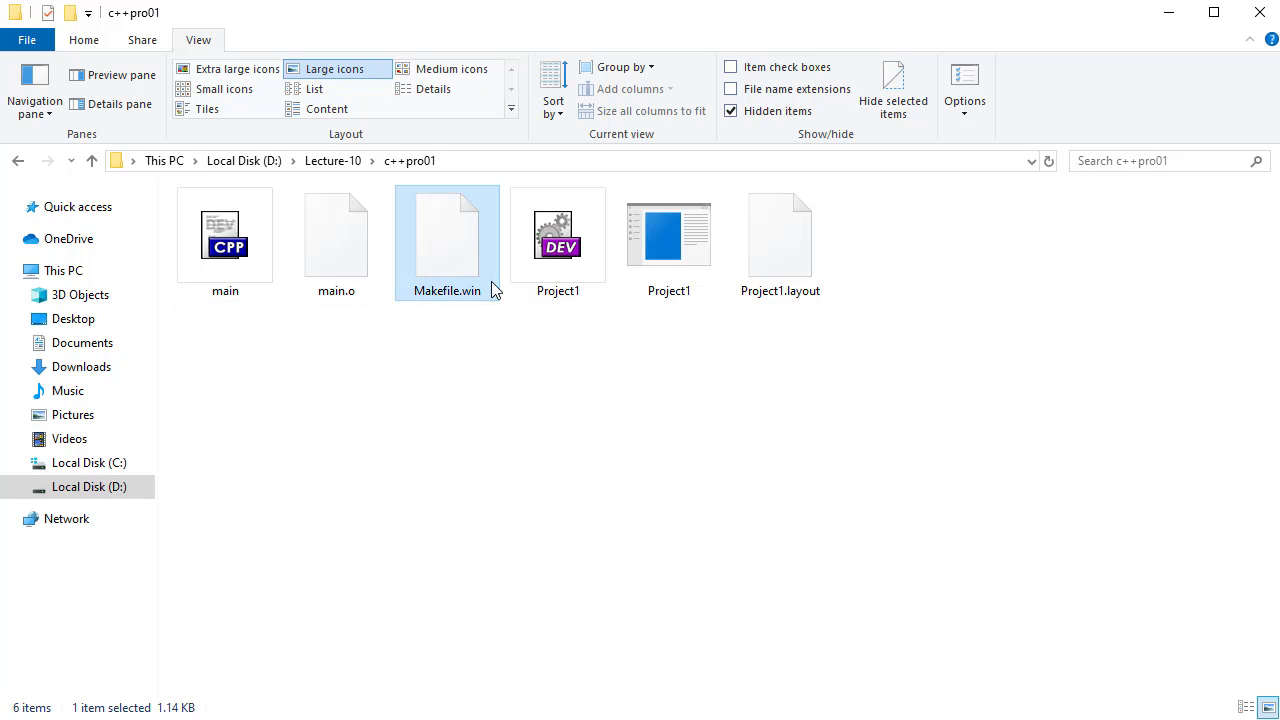
{"action": "left_click", "coordinate": [780, 262]}
{"action": "left_click", "coordinate": [664, 480]}
{"action": "left_click", "coordinate": [656, 270]}
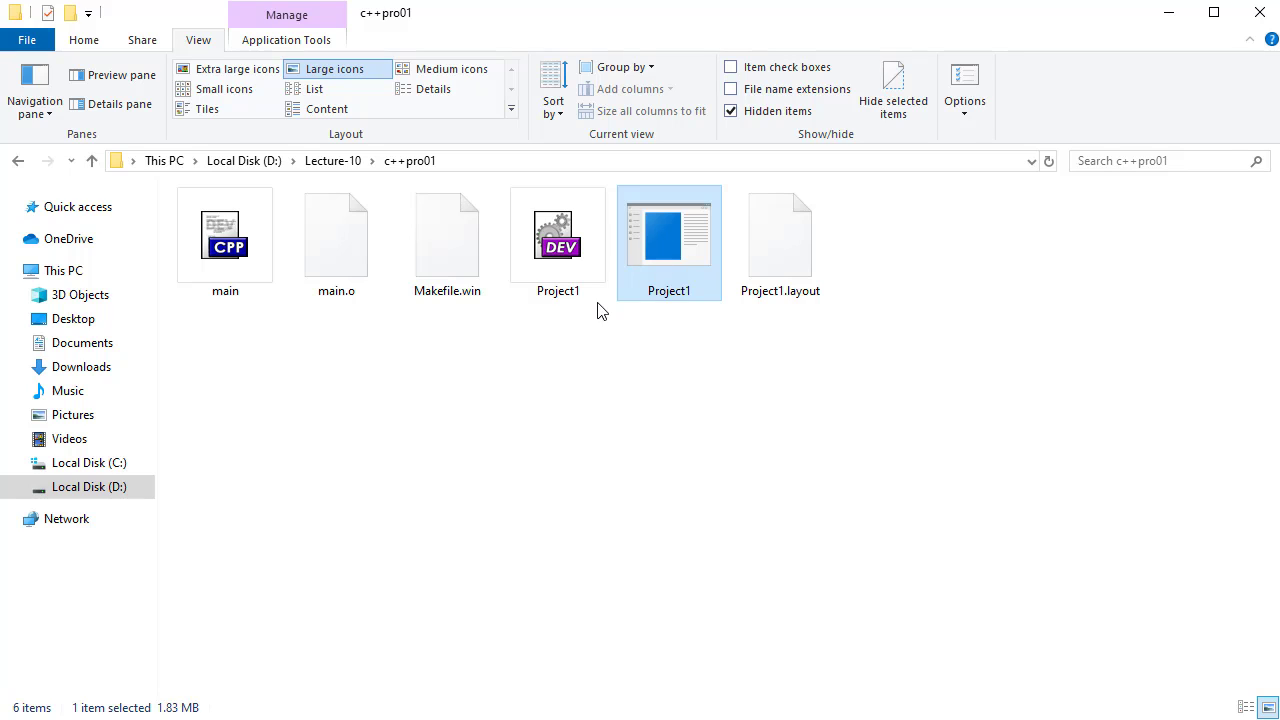
{"action": "double_click", "coordinate": [544, 267]}
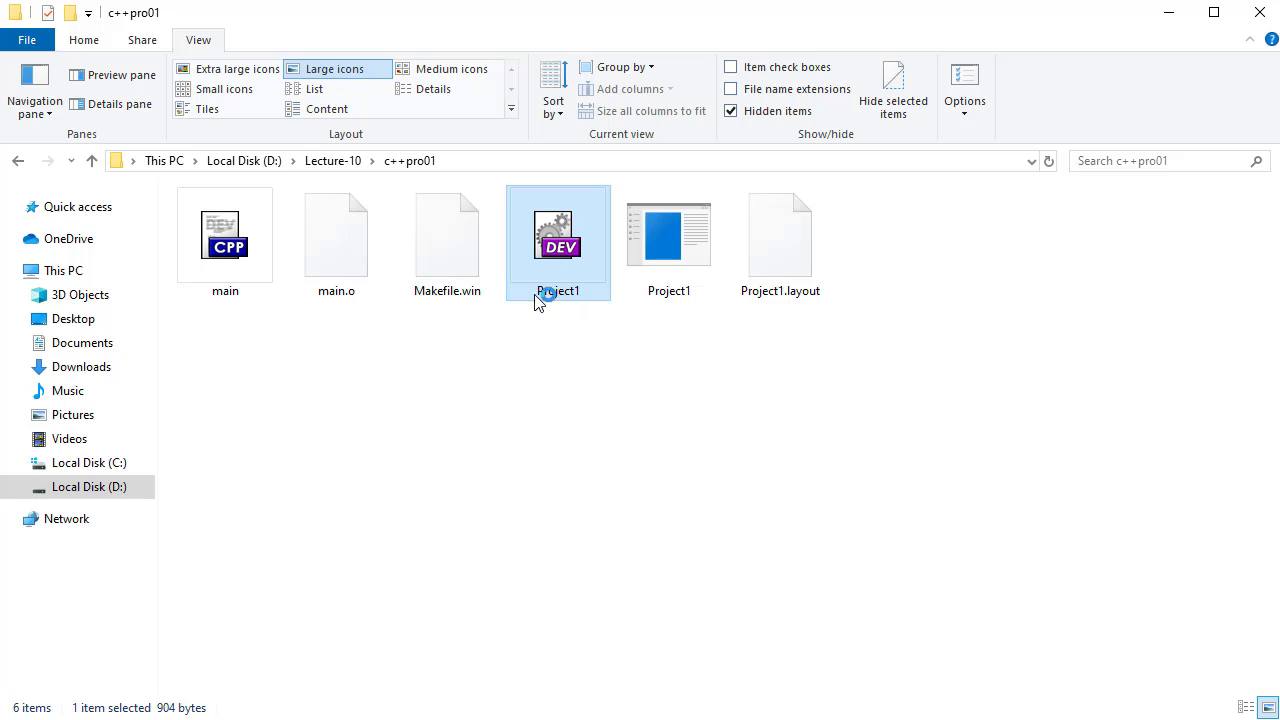
{"action": "left_click", "coordinate": [237, 250]}
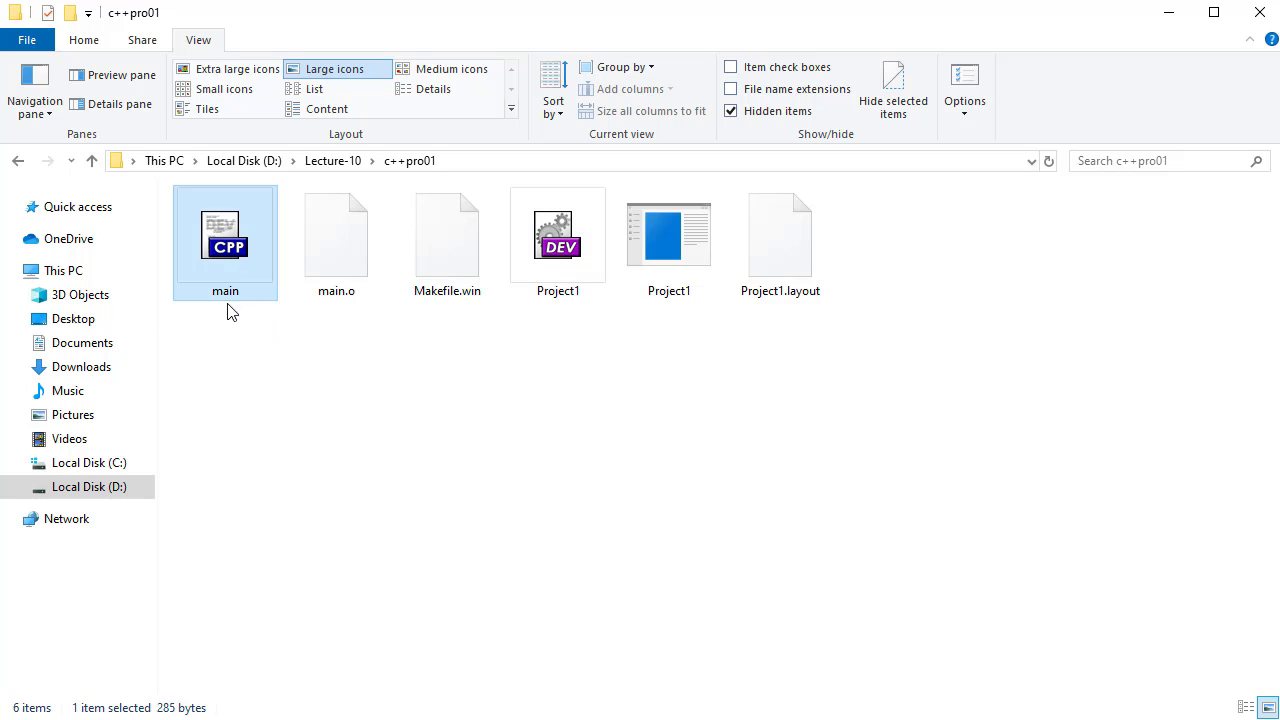
{"action": "left_click", "coordinate": [657, 397]}
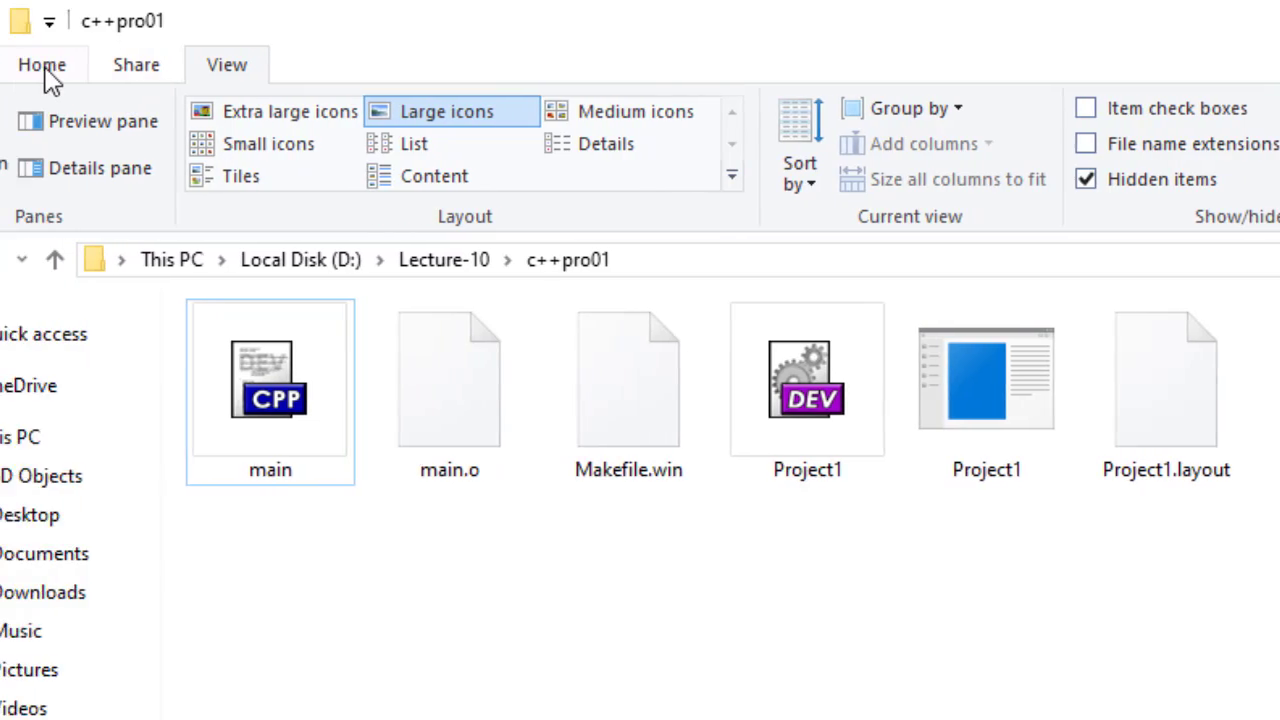
- Turn on file name extensions for the c++pro01 folder
{"action": "left_click", "coordinate": [0, 66]}
{"action": "left_click", "coordinate": [158, 72]}
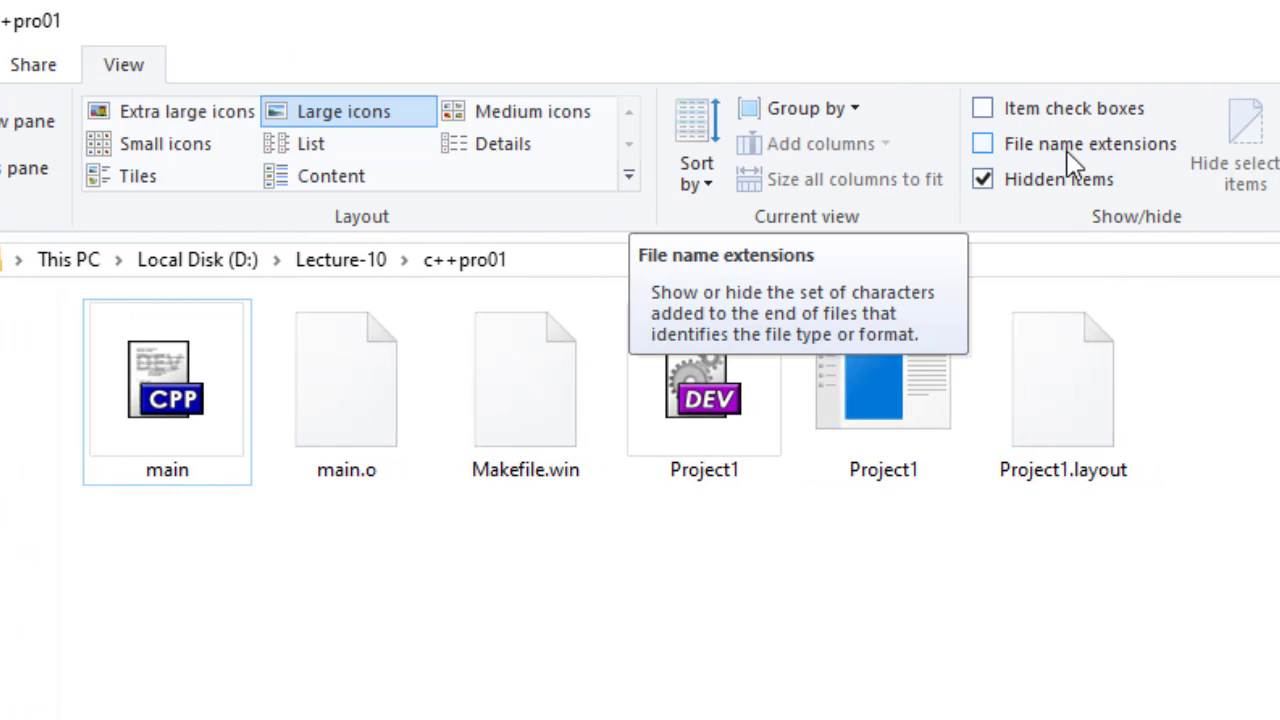
{"action": "left_click", "coordinate": [984, 146]}
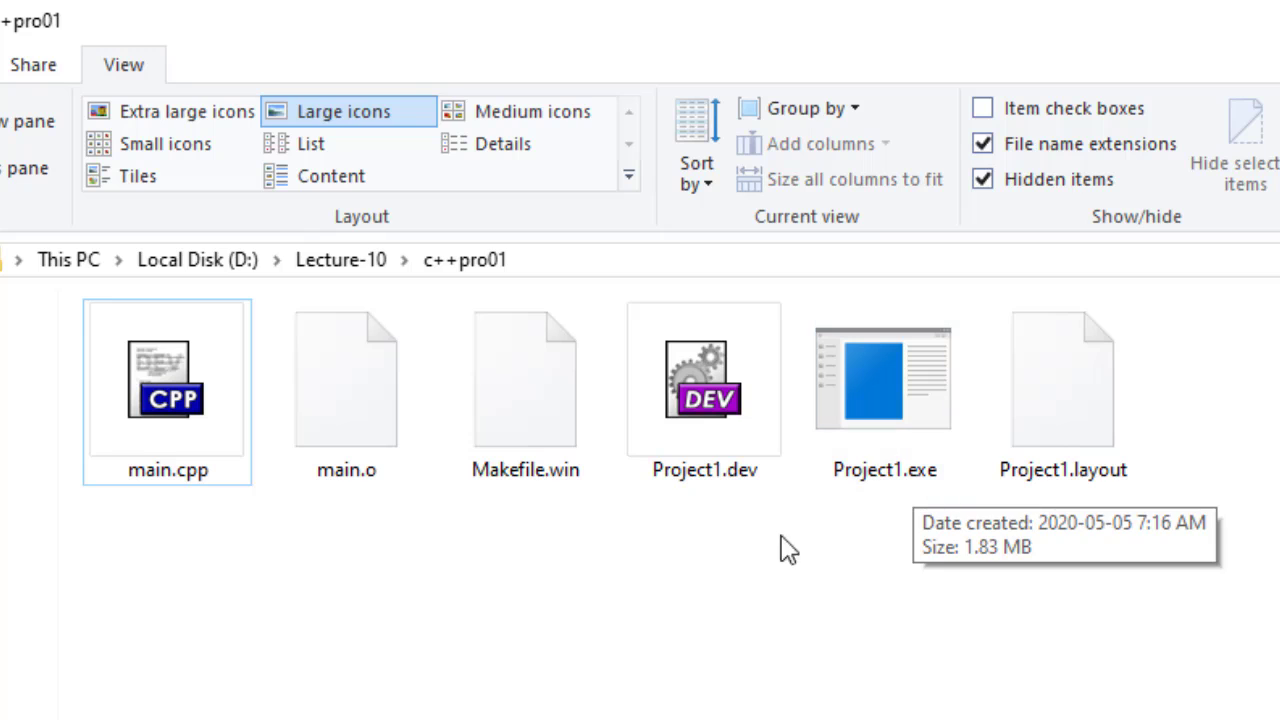
- Inspect the Project1.dev, main.o and main.cpp files in the project folder
{"action": "double_click", "coordinate": [740, 478]}
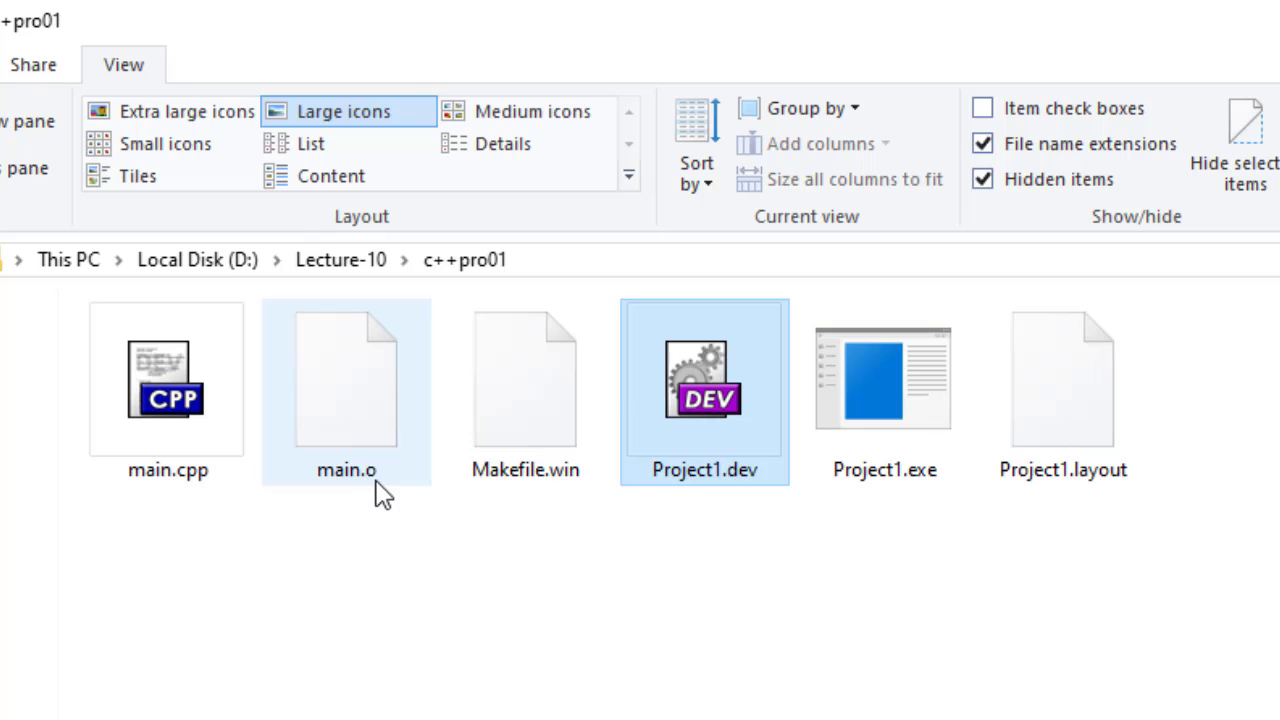
{"action": "mouse_move", "coordinate": [376, 491]}
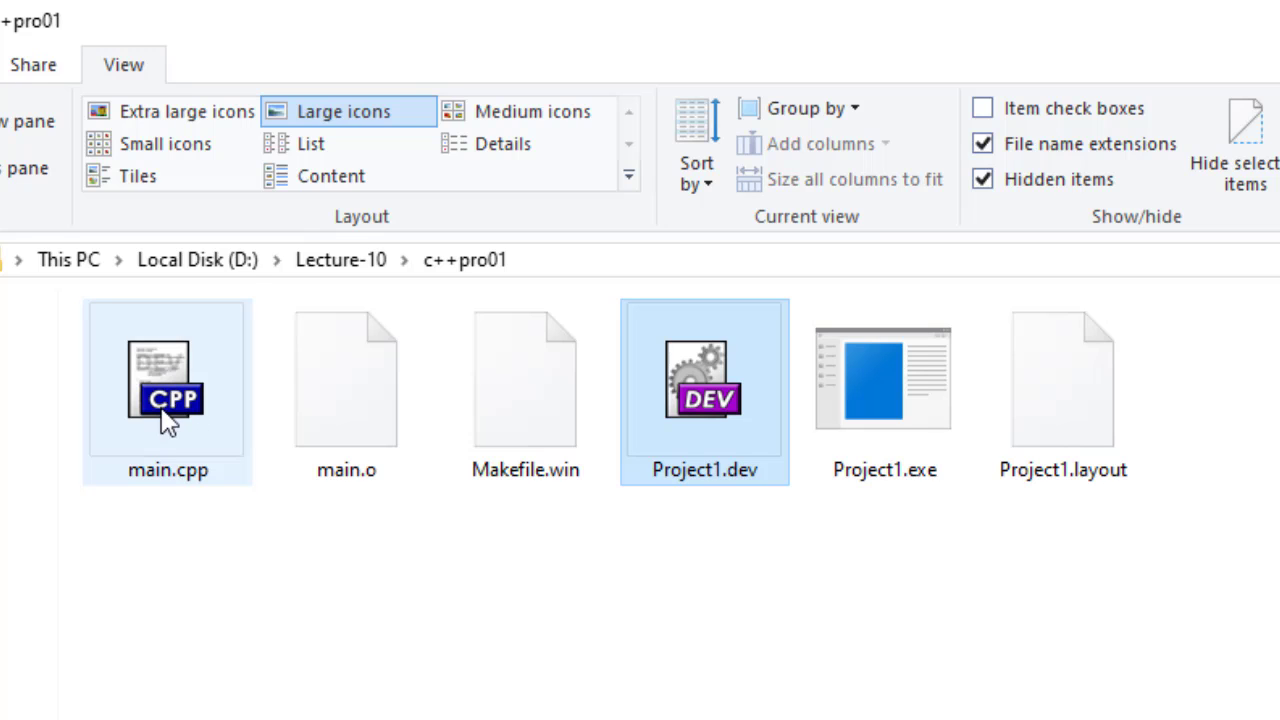
{"action": "mouse_move", "coordinate": [175, 420]}
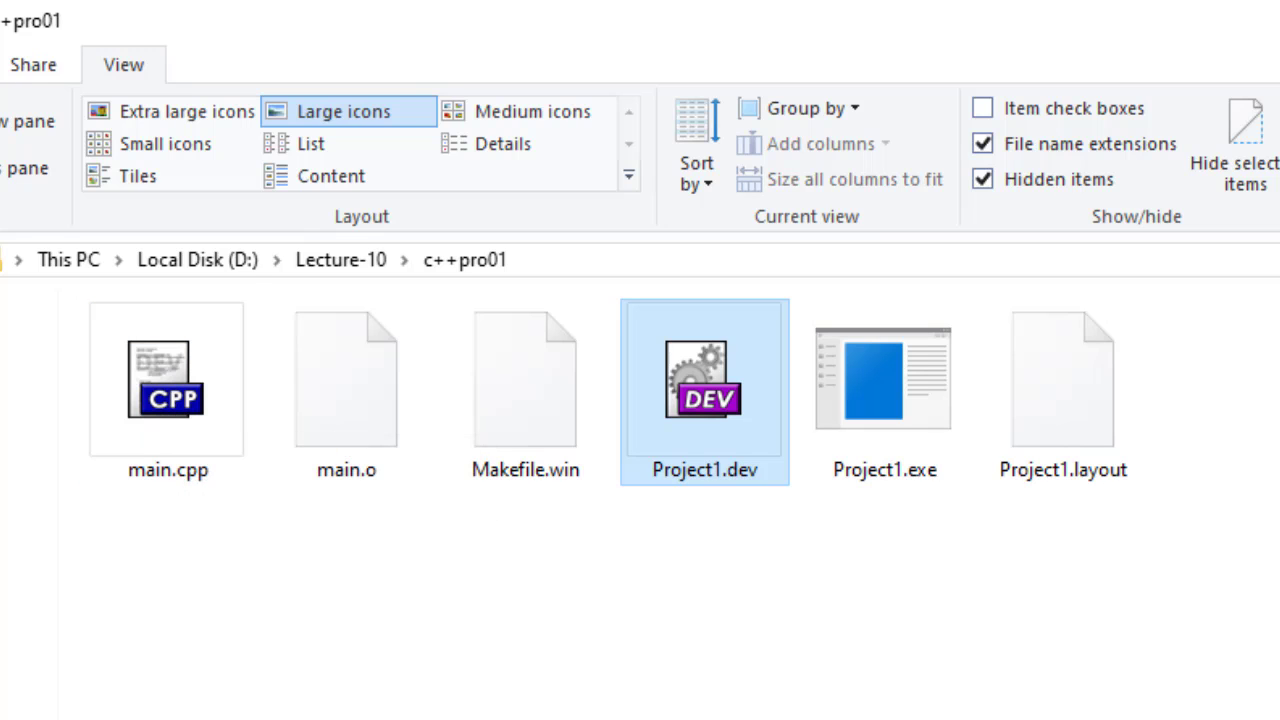
{"action": "mouse_move", "coordinate": [165, 461]}
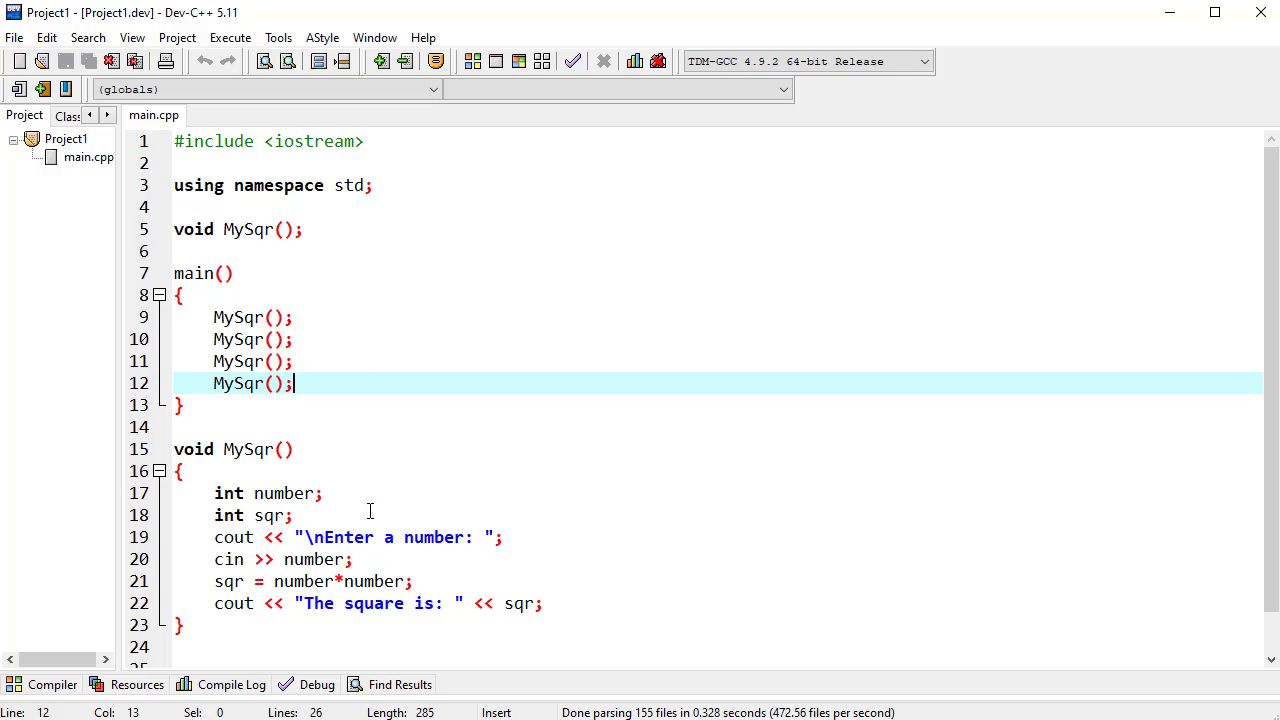
- Return to Dev-C++ and examine the void MySqr(); prototype on line 5 together with its calls and definition
{"action": "left_click", "coordinate": [314, 229]}
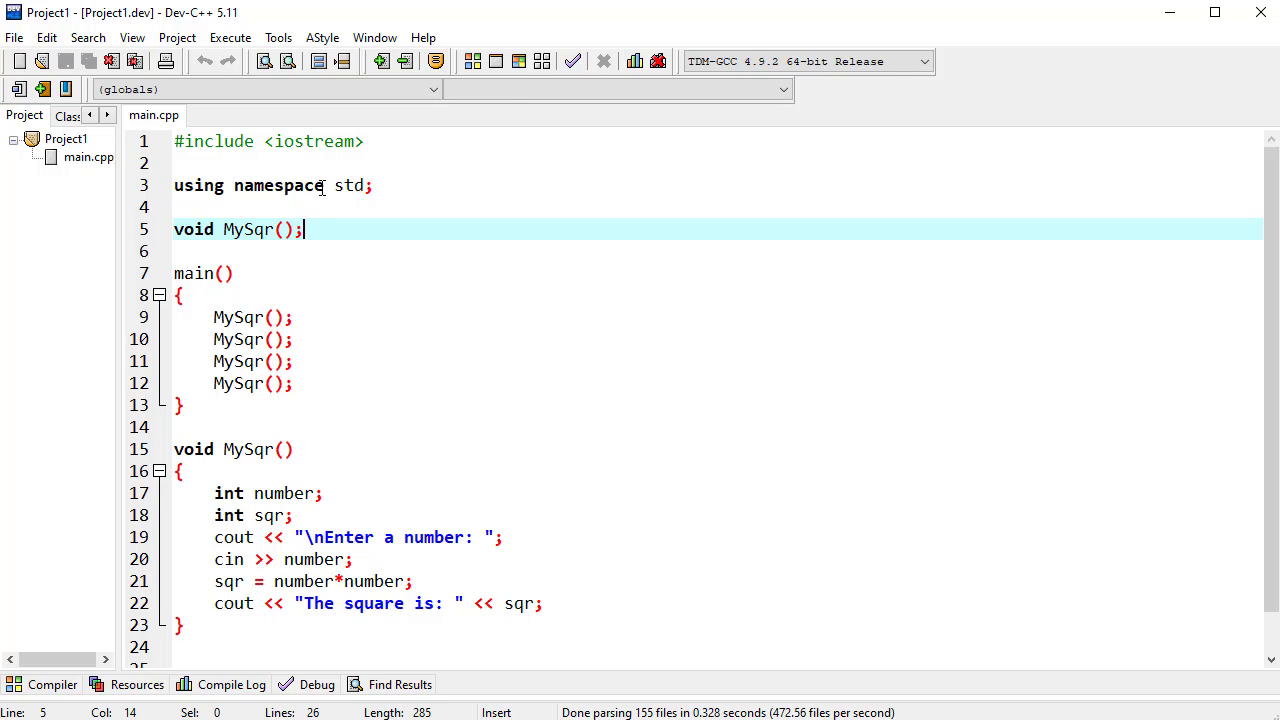
{"action": "left_click_drag", "start_coordinate": [303, 229], "coordinate": [172, 229]}
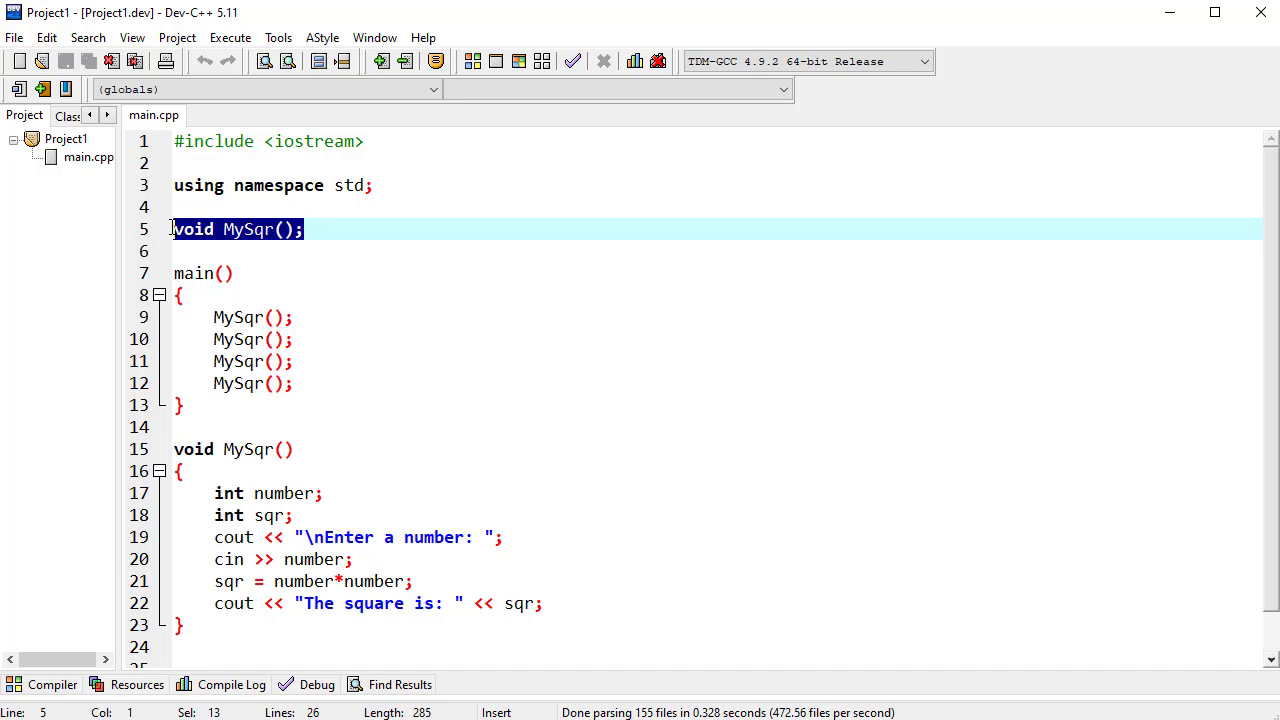
{"action": "left_click", "coordinate": [490, 361]}
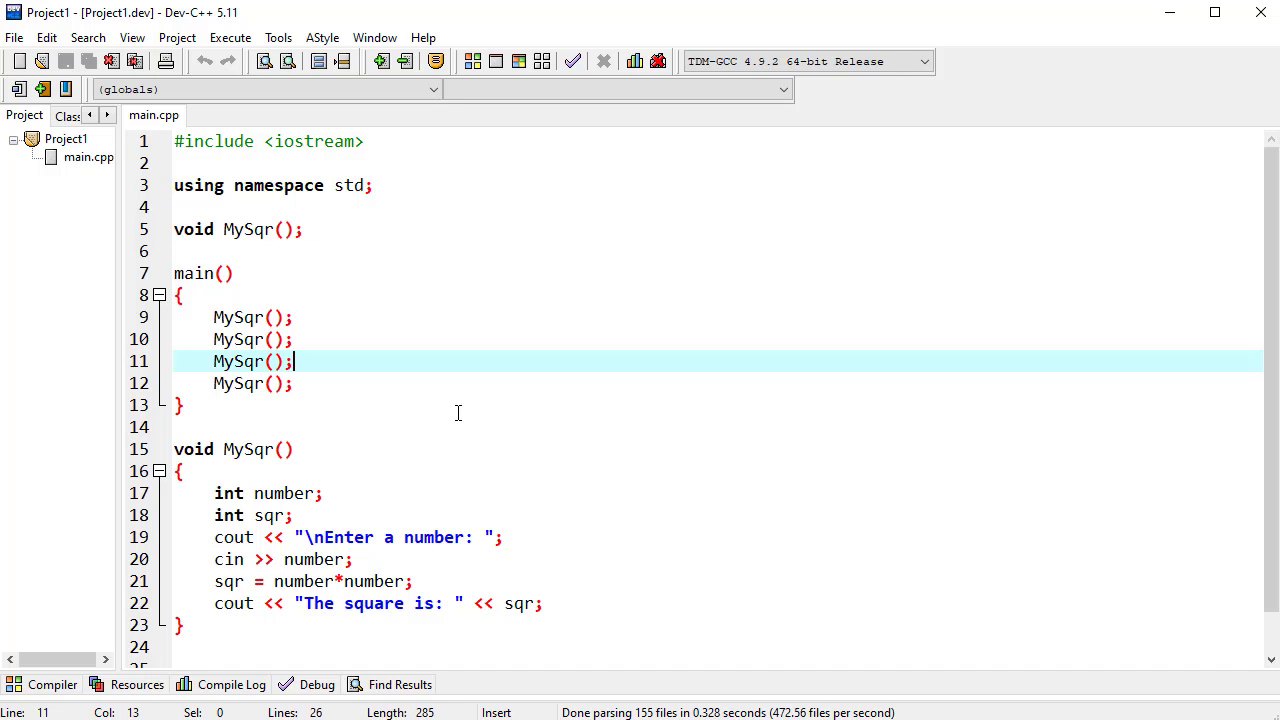
{"action": "left_click", "coordinate": [575, 537]}
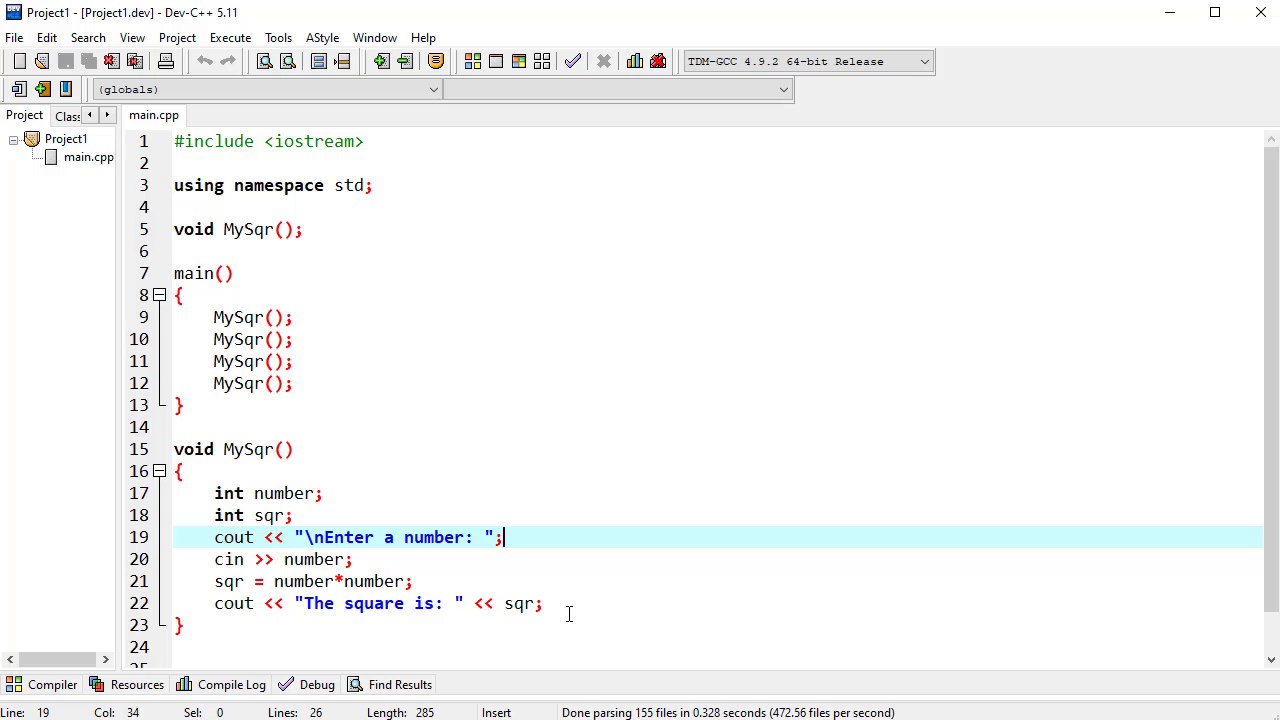
{"action": "left_click_drag", "start_coordinate": [306, 229], "coordinate": [174, 229]}
{"action": "left_click", "coordinate": [352, 279]}
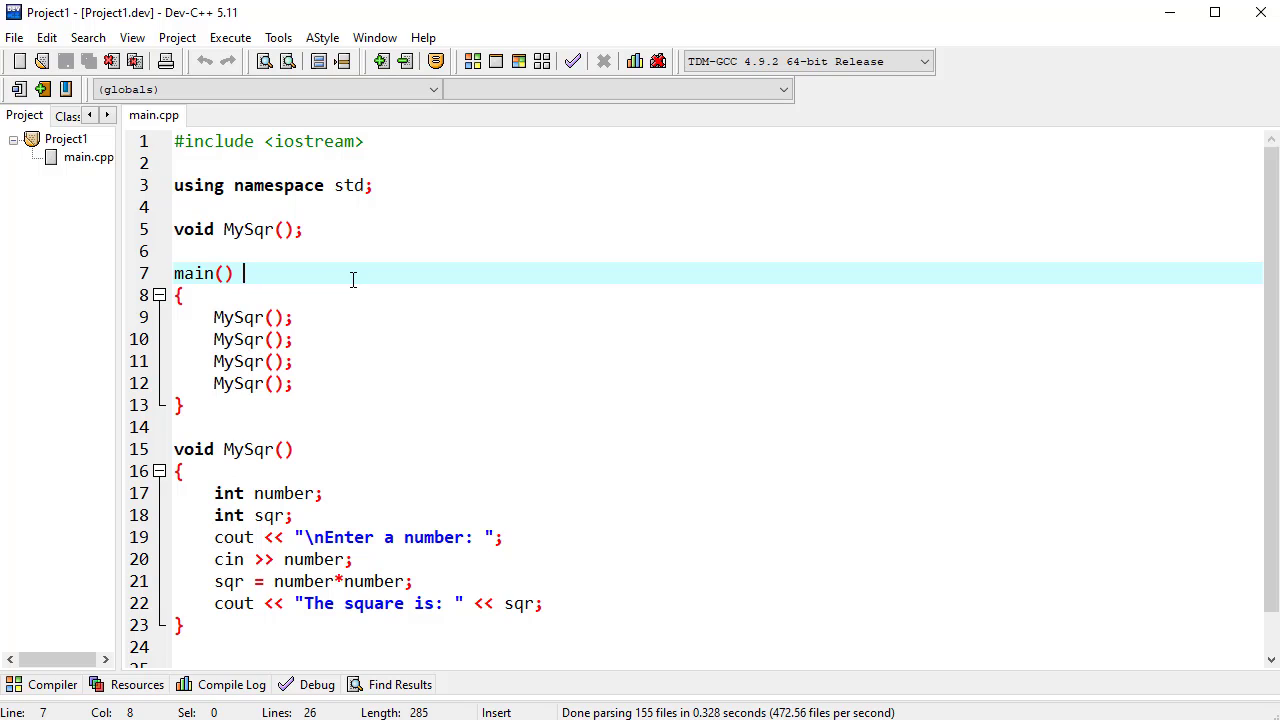
{"action": "left_click", "coordinate": [531, 408]}
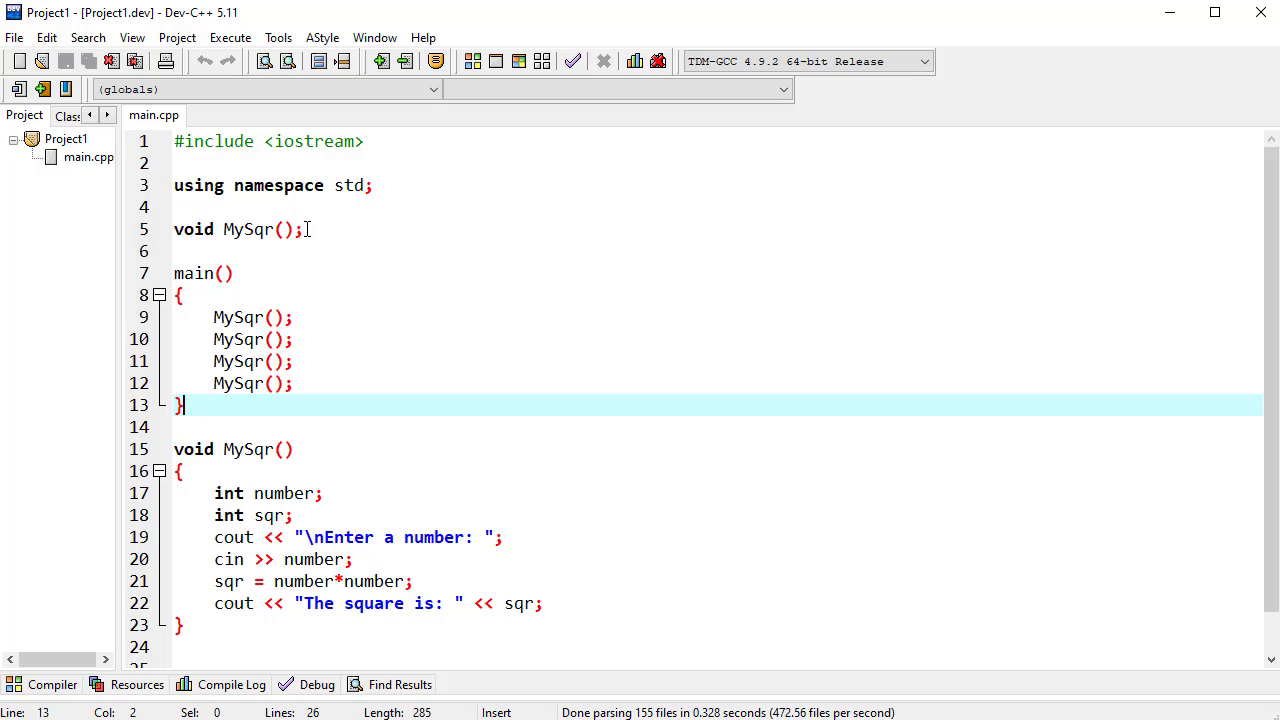
{"action": "left_click_drag", "start_coordinate": [274, 229], "coordinate": [170, 229]}
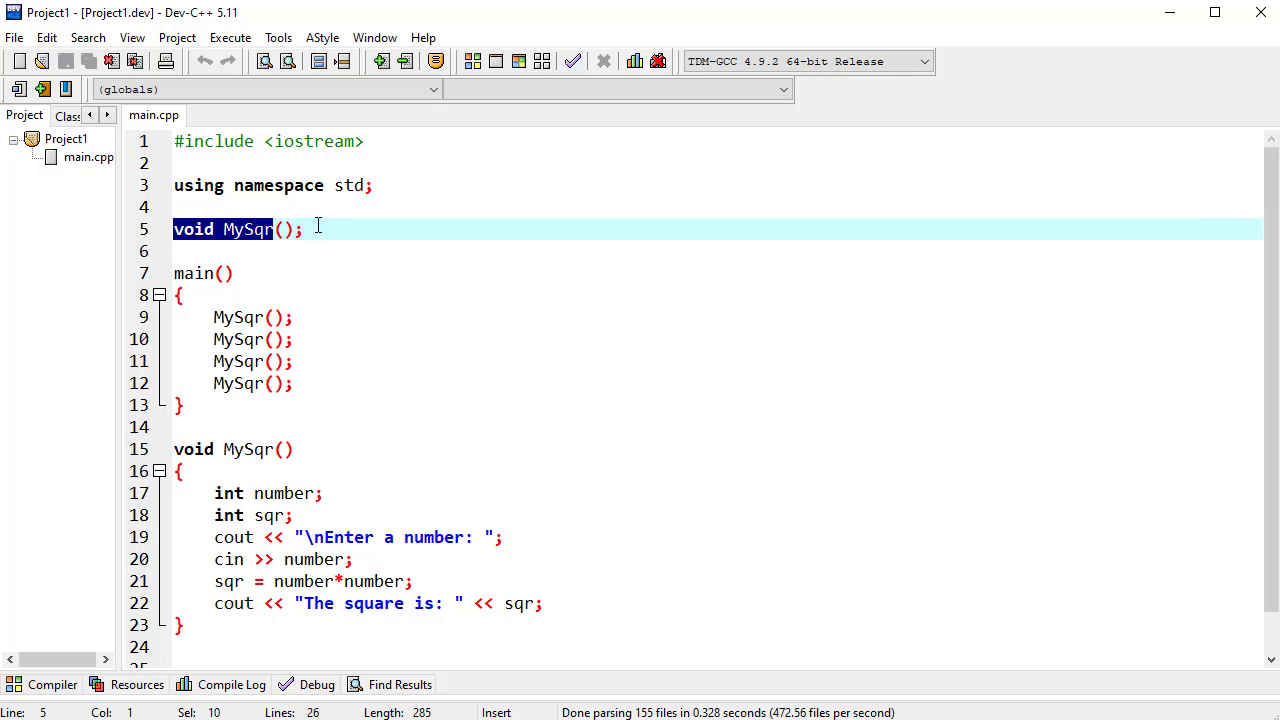
{"action": "left_click", "coordinate": [370, 295]}
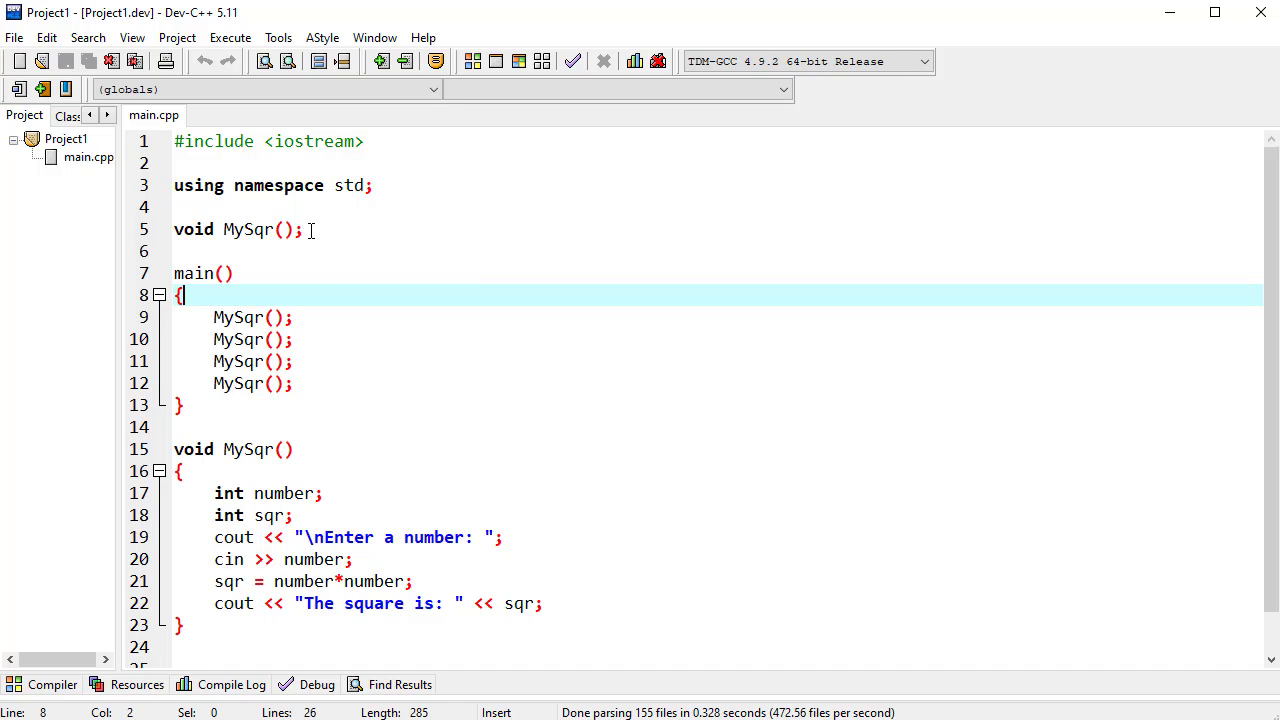
{"action": "left_click_drag", "start_coordinate": [310, 231], "coordinate": [174, 229]}
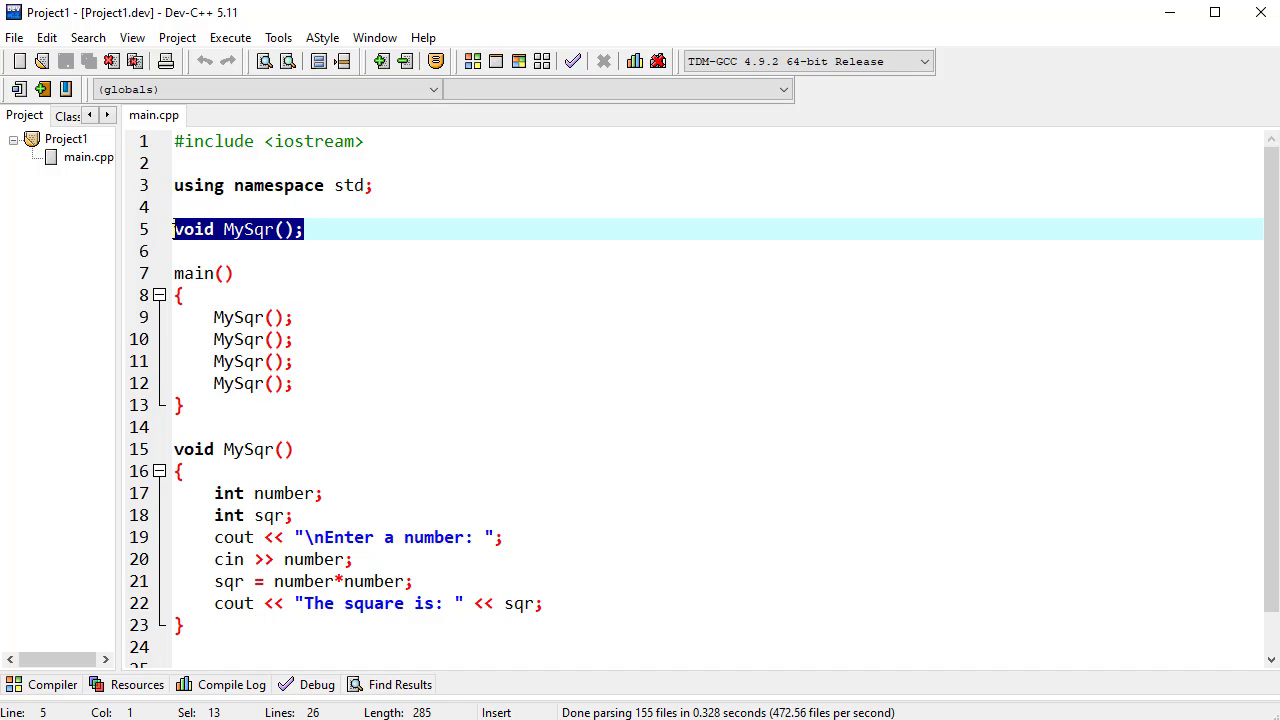
{"action": "left_click", "coordinate": [354, 290]}
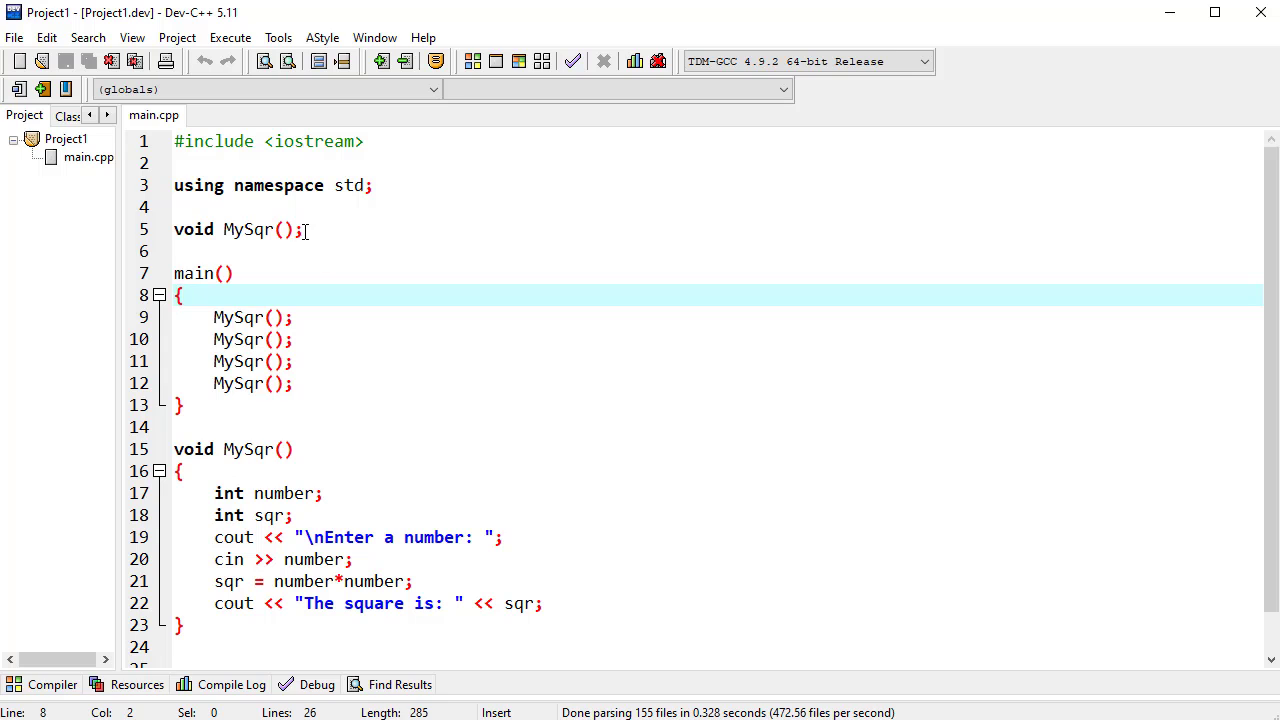
- Cut the void MySqr(); prototype from line 5 of main.cpp
{"action": "left_click_drag", "start_coordinate": [305, 230], "coordinate": [174, 230]}
{"action": "right_click", "coordinate": [230, 230]}
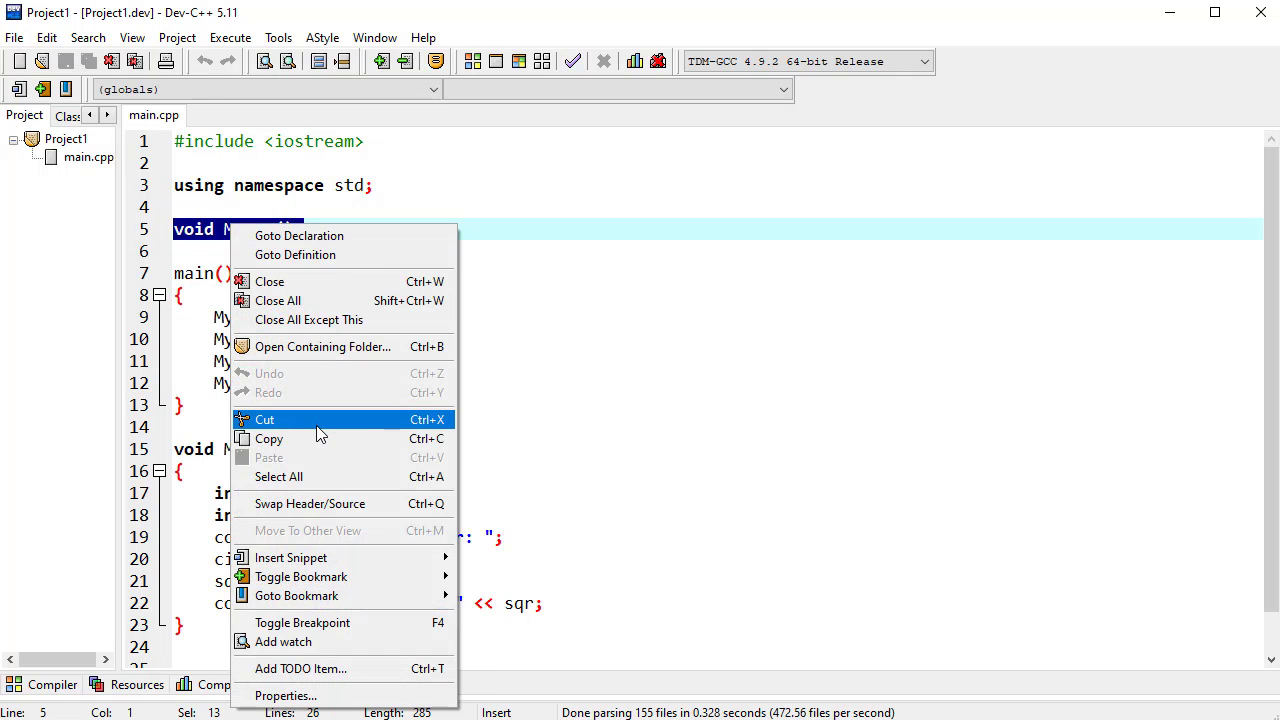
{"action": "left_click", "coordinate": [318, 420]}
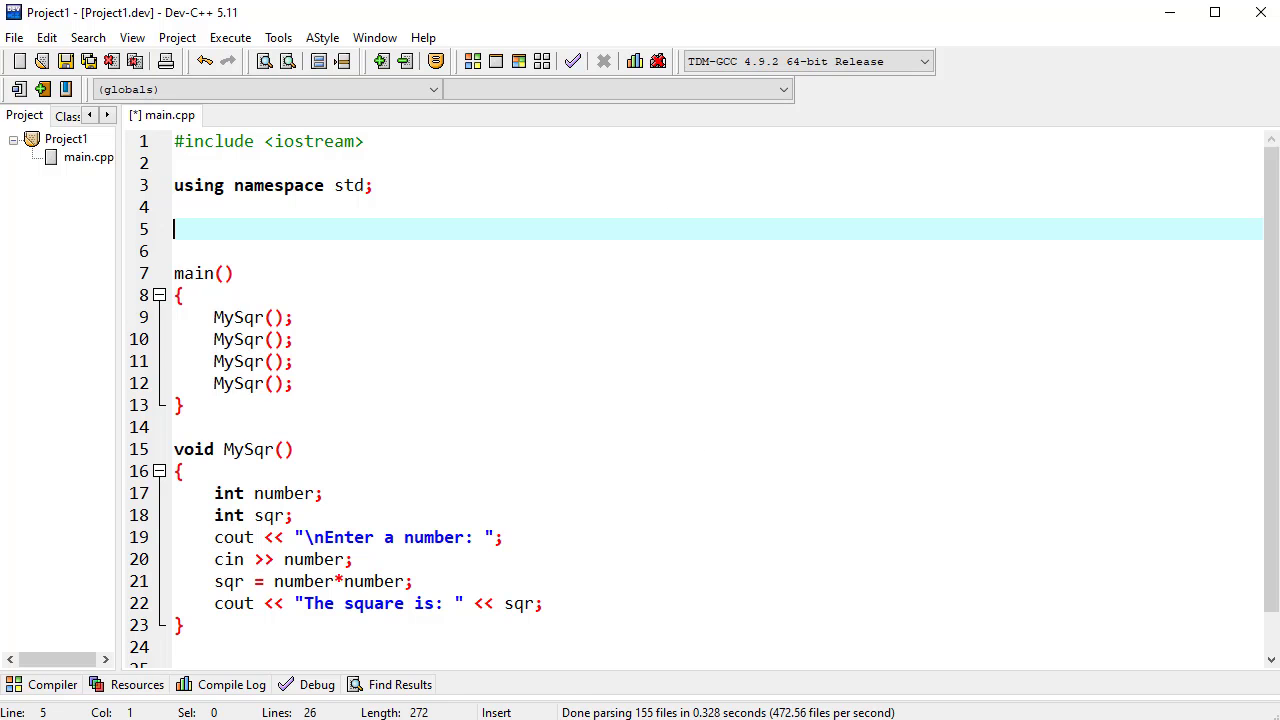
- Switch to File Explorer and create a text document named myheader.txt in the c++pro01 folder
{"action": "key", "text": "alt+Tab"}
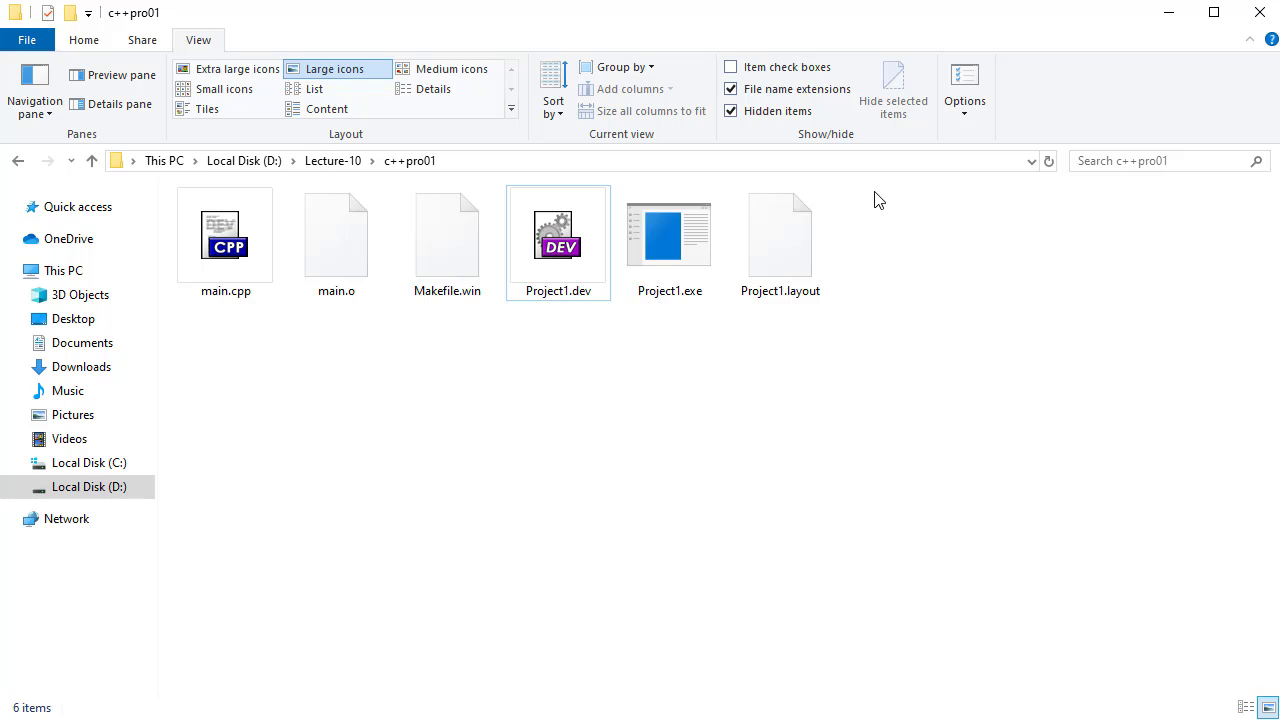
{"action": "right_click", "coordinate": [877, 200]}
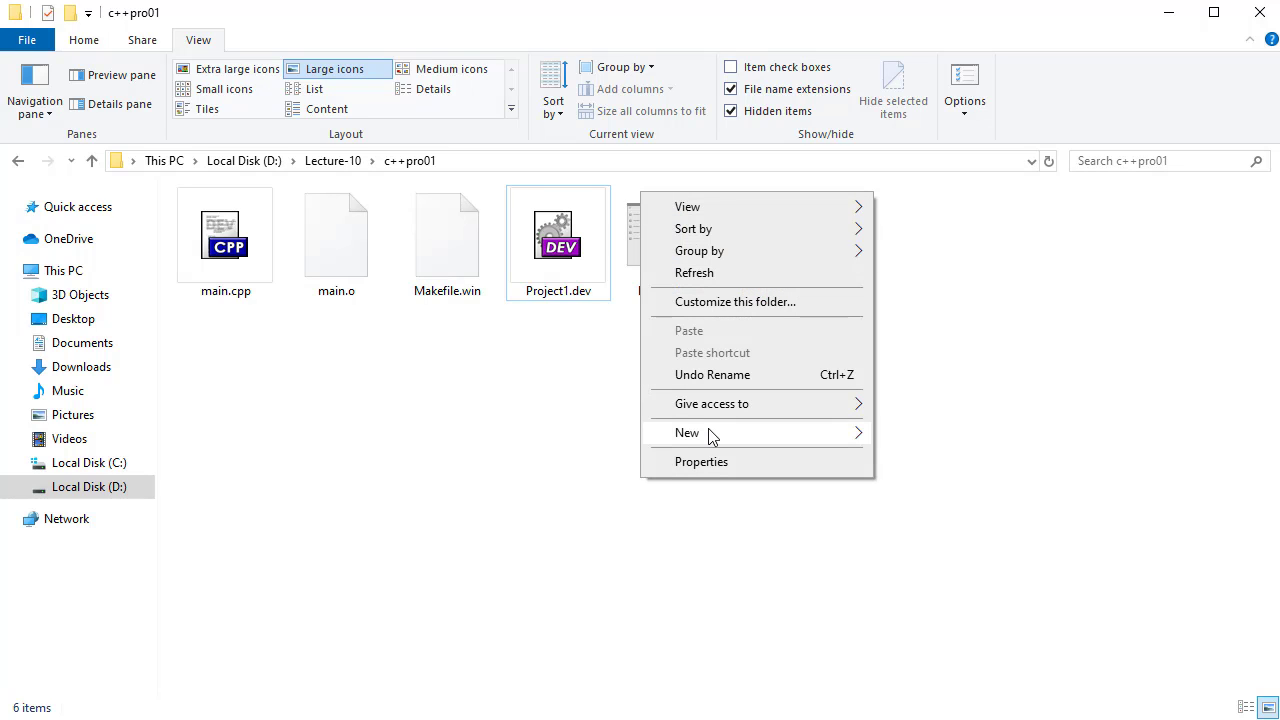
{"action": "mouse_move", "coordinate": [710, 434]}
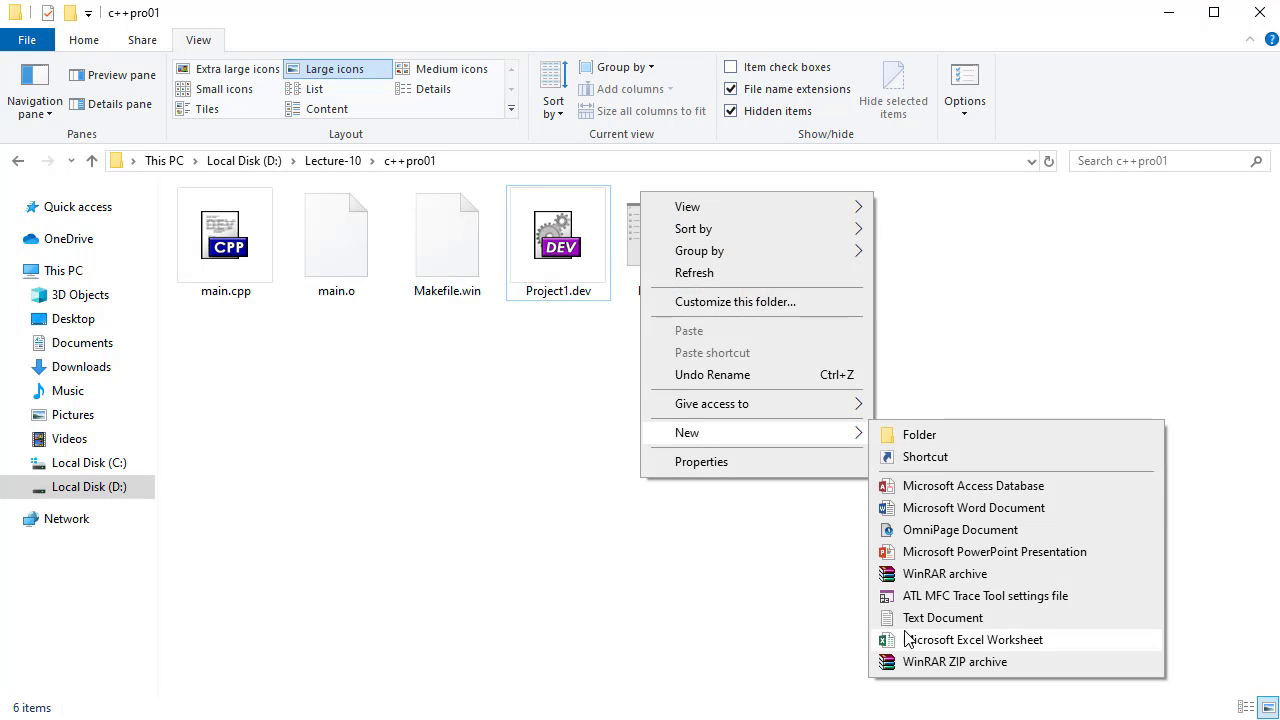
{"action": "left_click", "coordinate": [952, 620]}
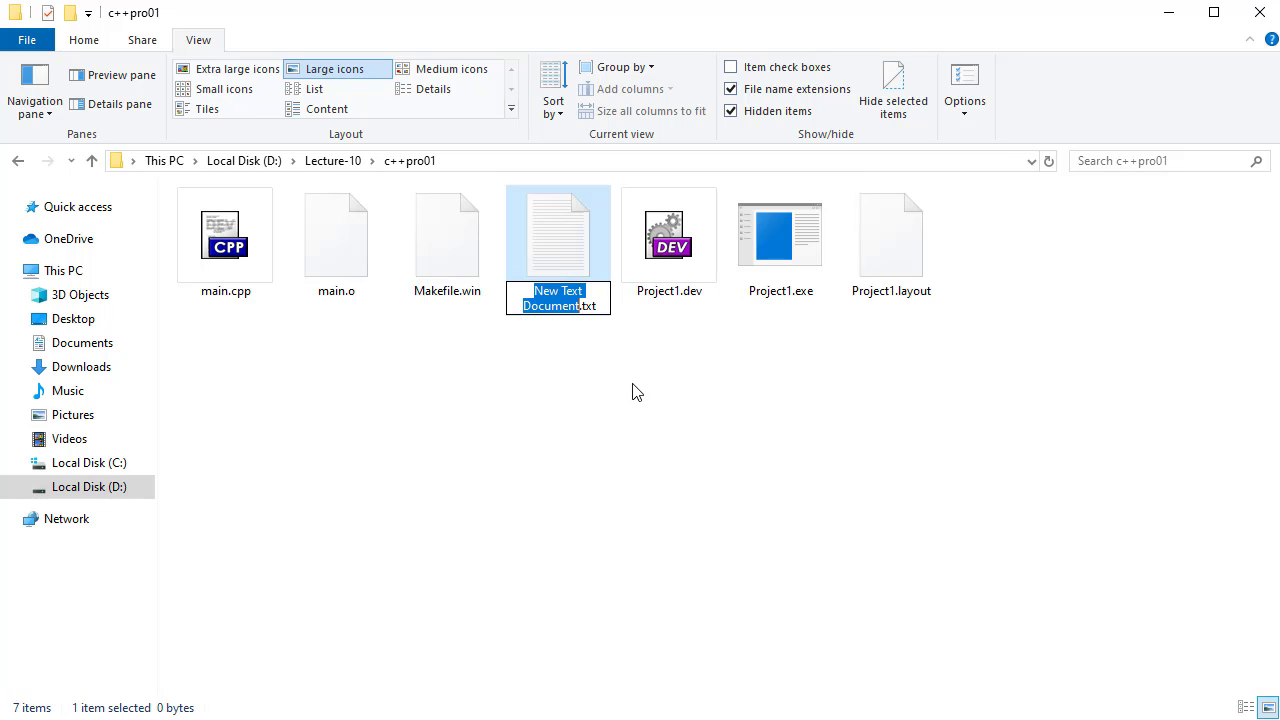
{"action": "type", "text": "myh"}
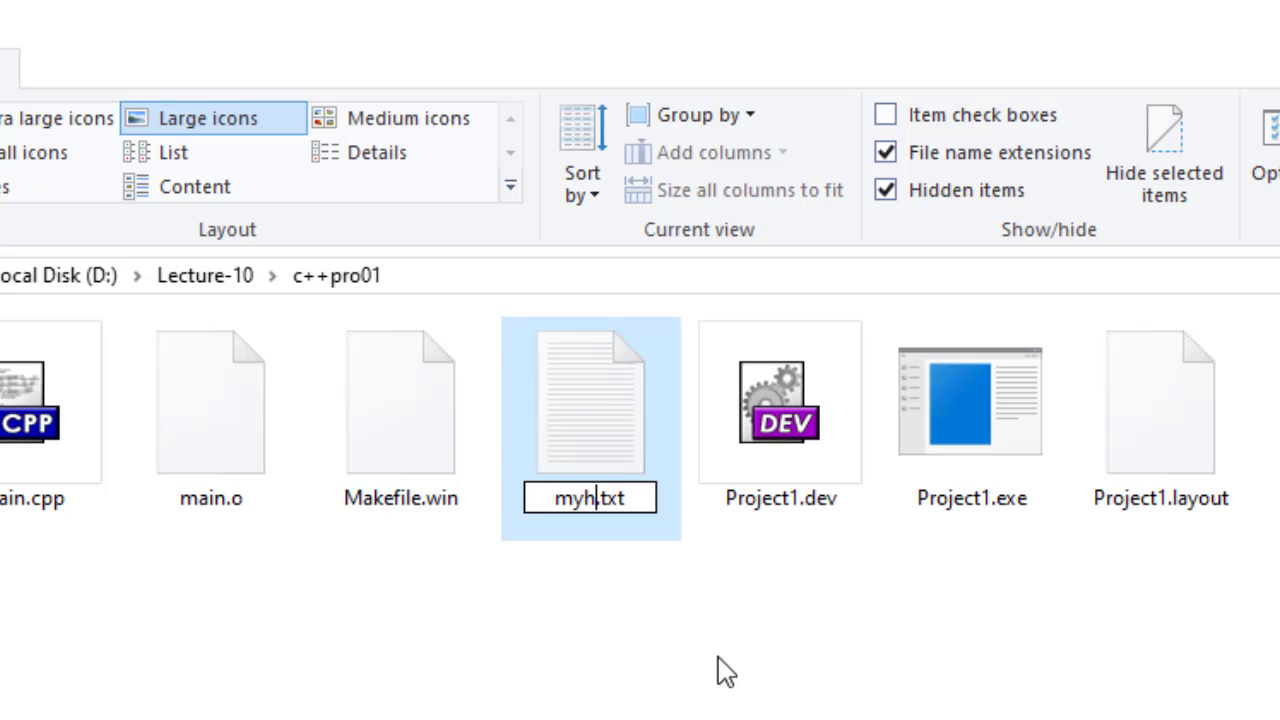
{"action": "type", "text": "eader"}
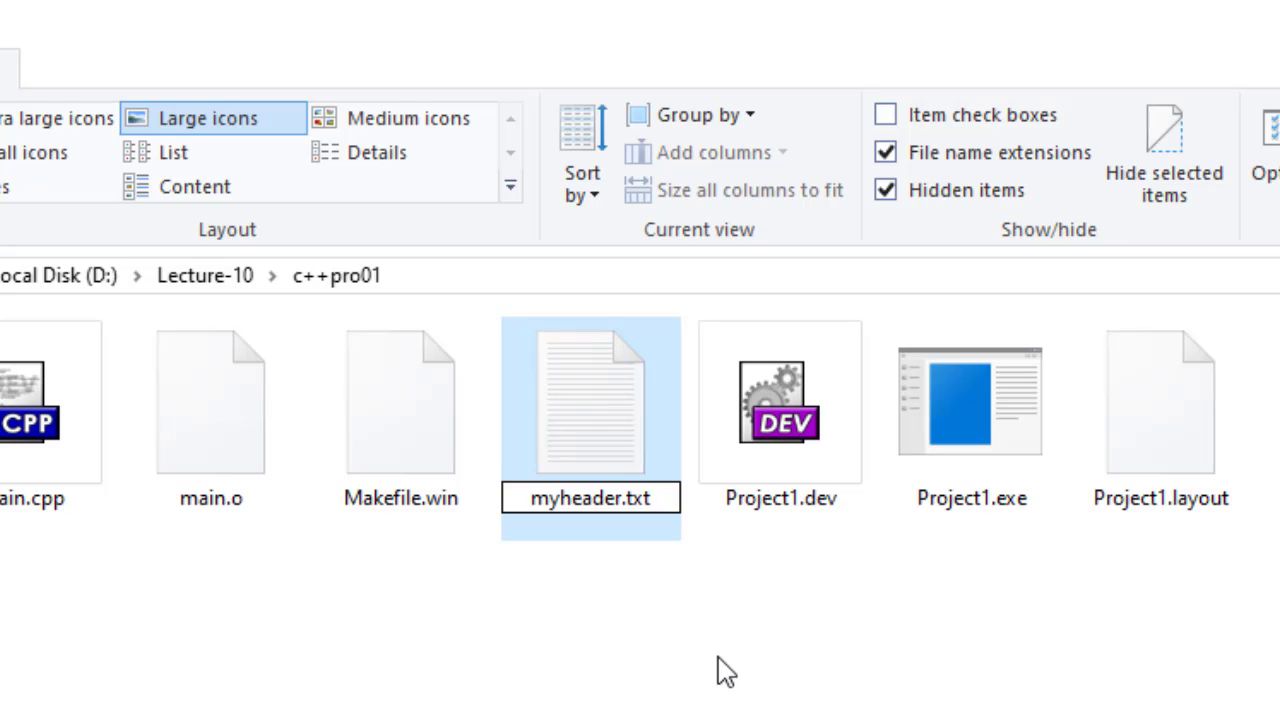
{"action": "key", "text": "Return"}
- Open myheader.txt in Notepad and paste the void MySqr(); prototype into it
{"action": "double_click", "coordinate": [577, 435]}
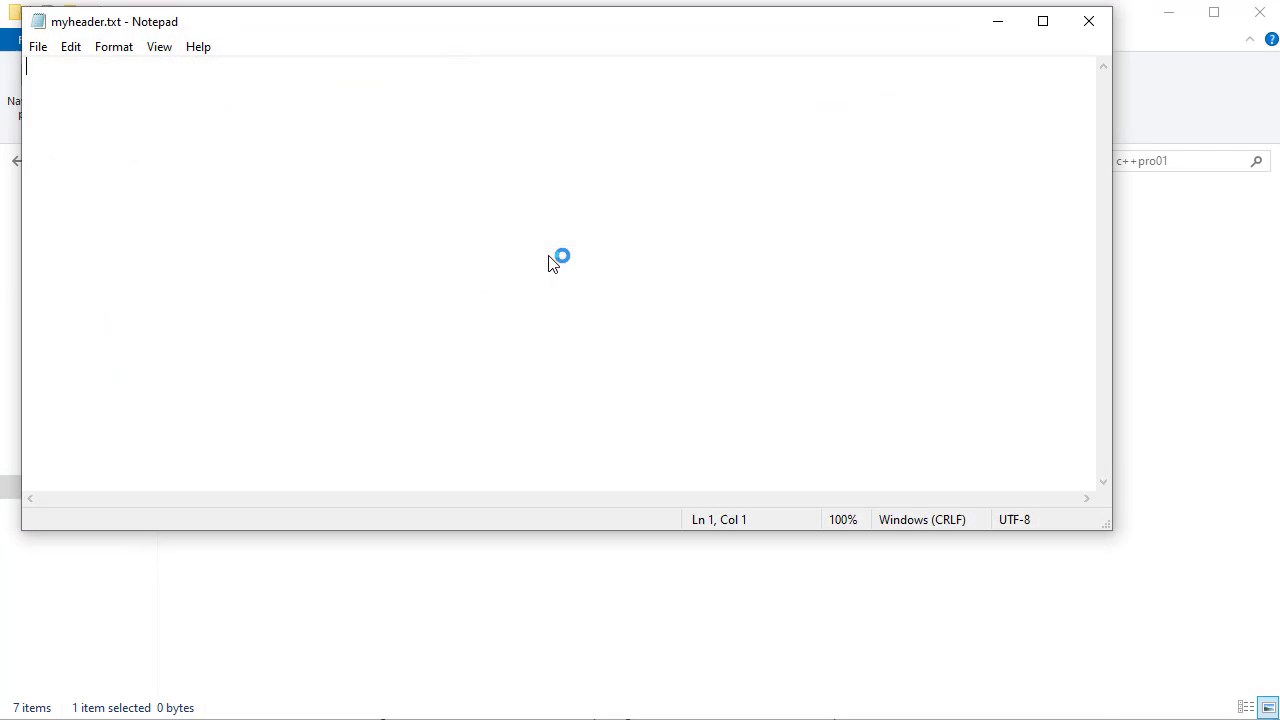
{"action": "left_click_drag", "start_coordinate": [469, 35], "coordinate": [688, 172]}
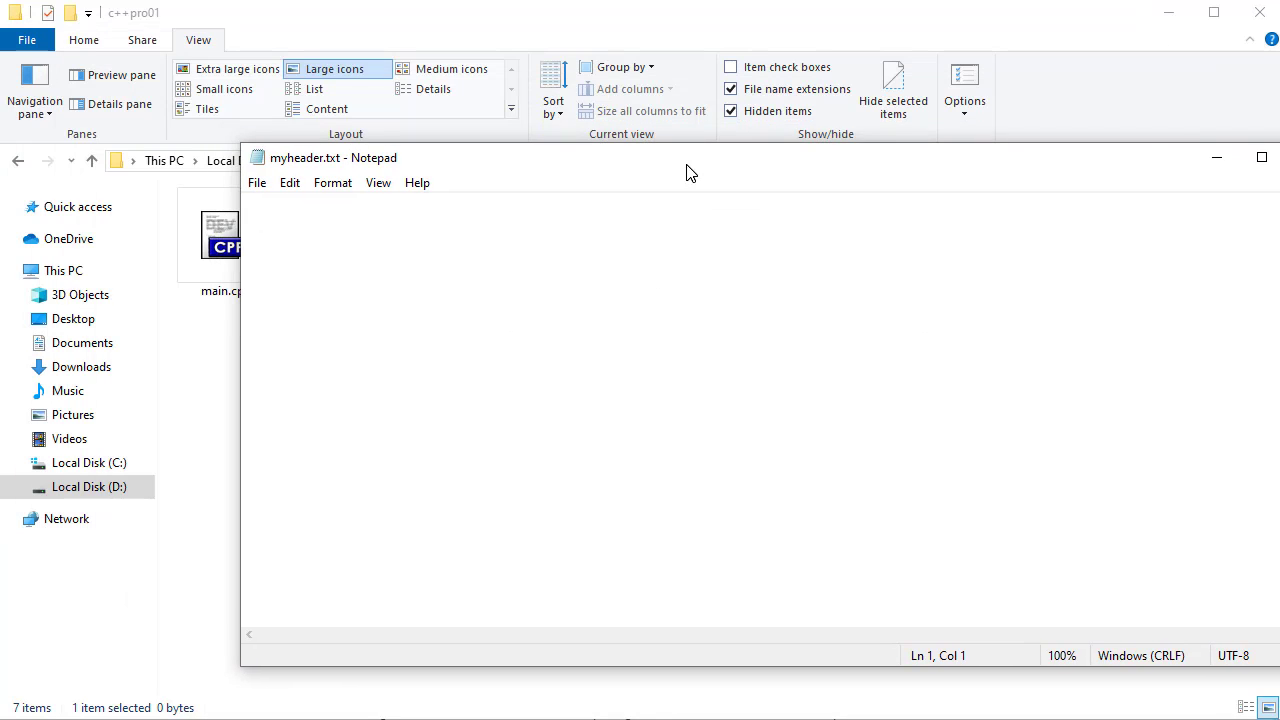
{"action": "right_click", "coordinate": [357, 222]}
{"action": "left_click", "coordinate": [254, 314]}
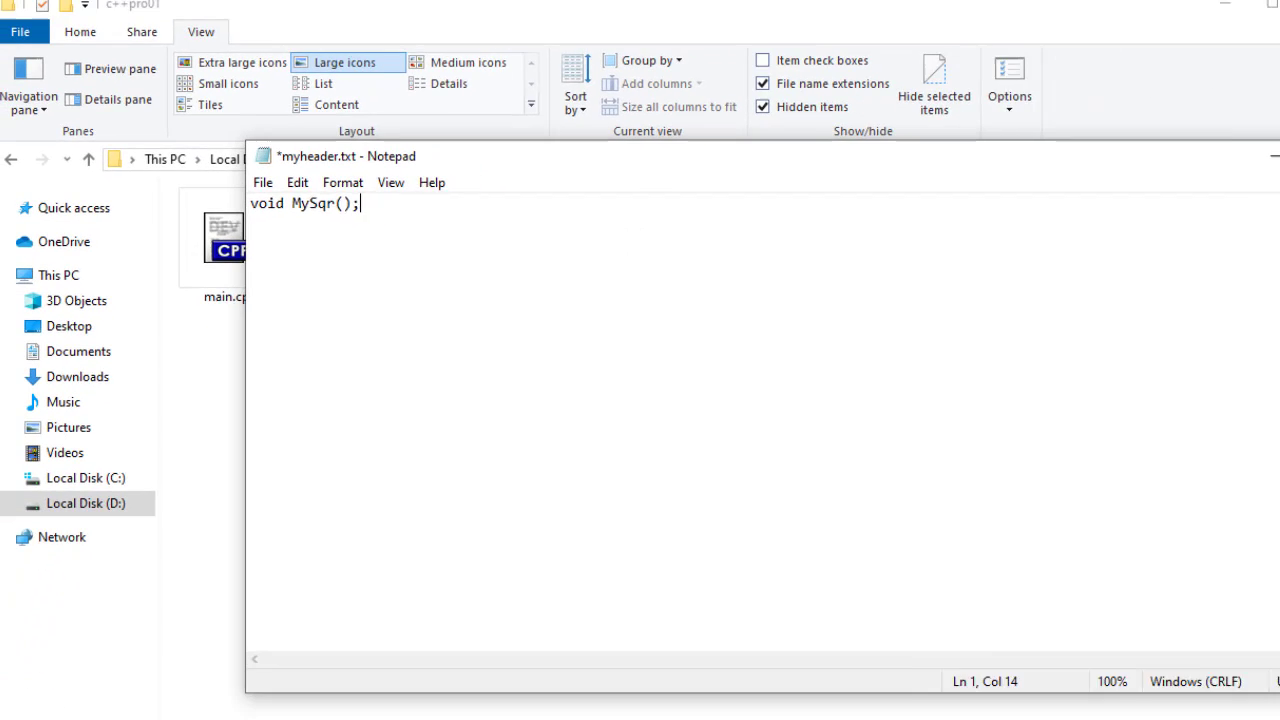
- Save and close myheader.txt, and rename the file to myheader.h, accepting the extension change
{"action": "key", "text": "alt+F4"}
{"action": "left_click", "coordinate": [750, 343]}
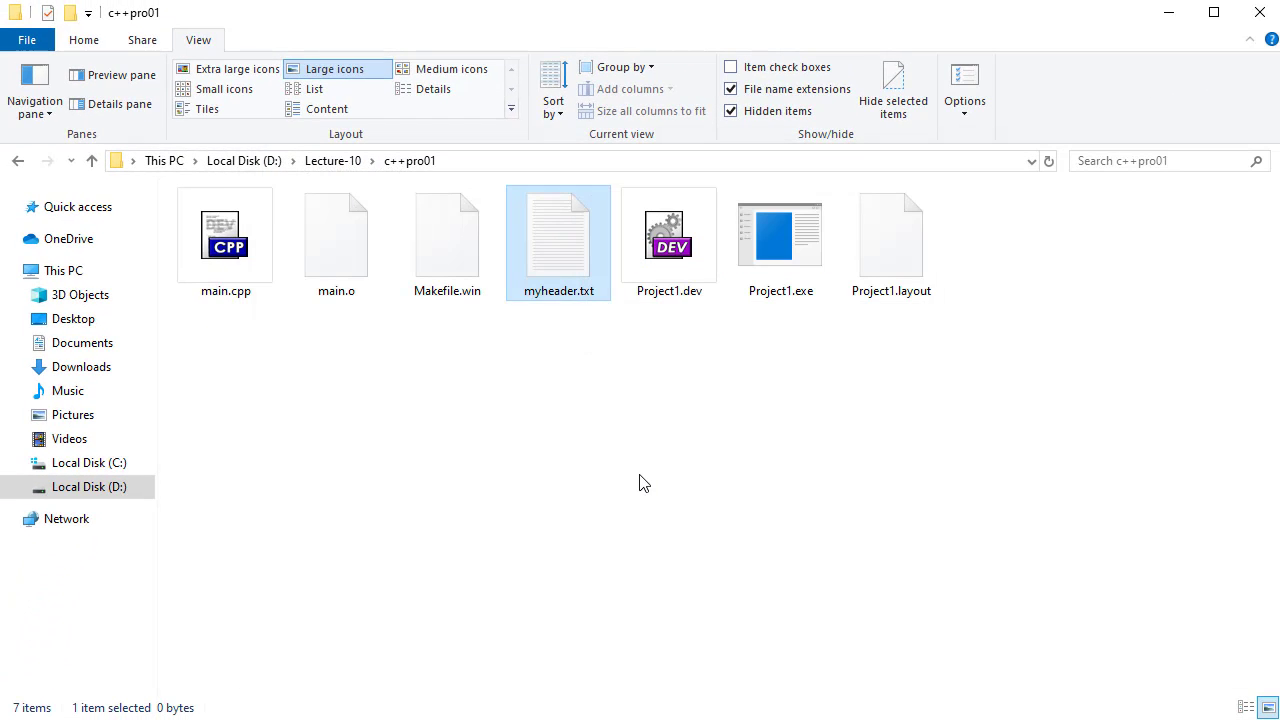
{"action": "left_click", "coordinate": [572, 276]}
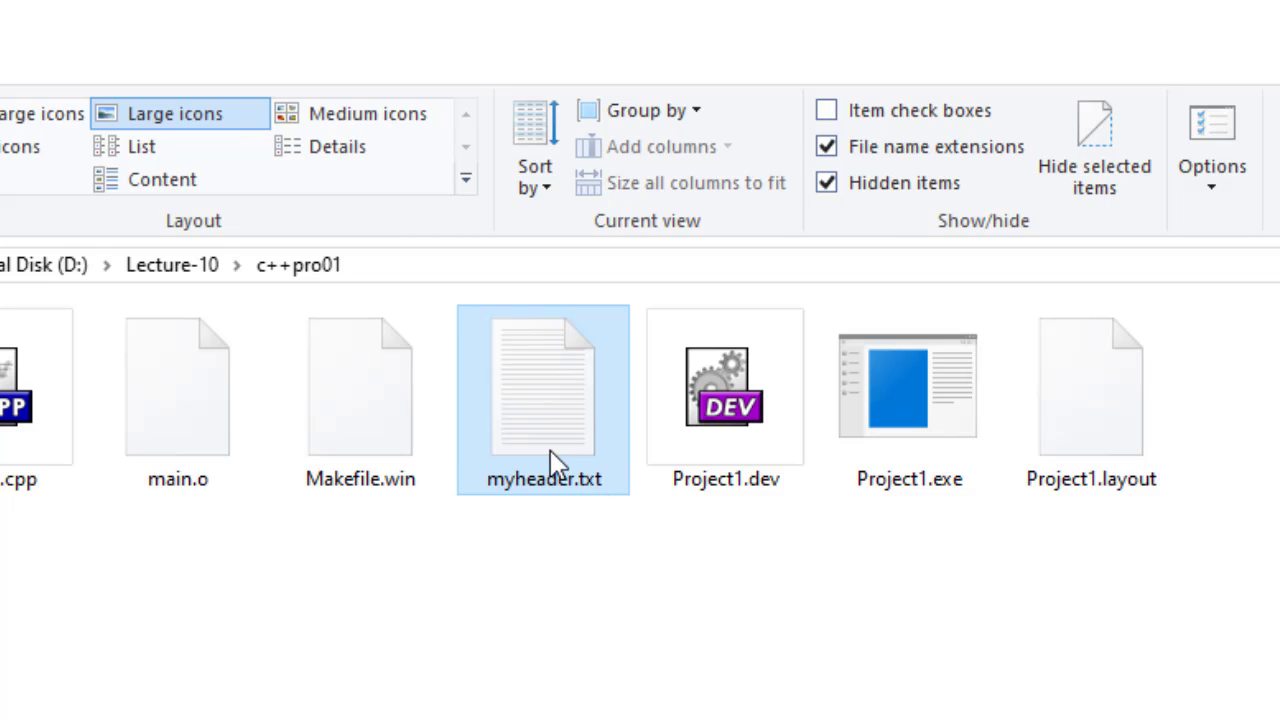
{"action": "key", "text": "F2"}
{"action": "left_click", "coordinate": [610, 479]}
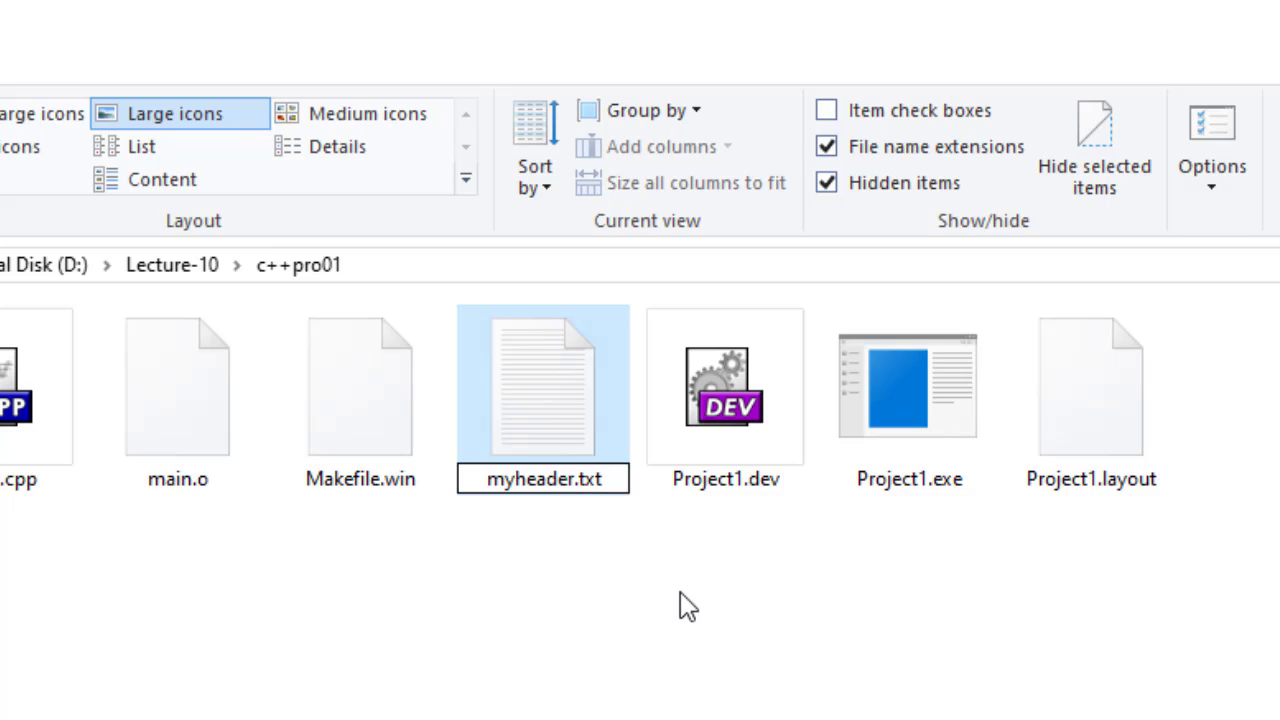
{"action": "key", "text": "BackSpace"}
{"action": "key", "text": "BackSpace"}
{"action": "key", "text": "BackSpace"}
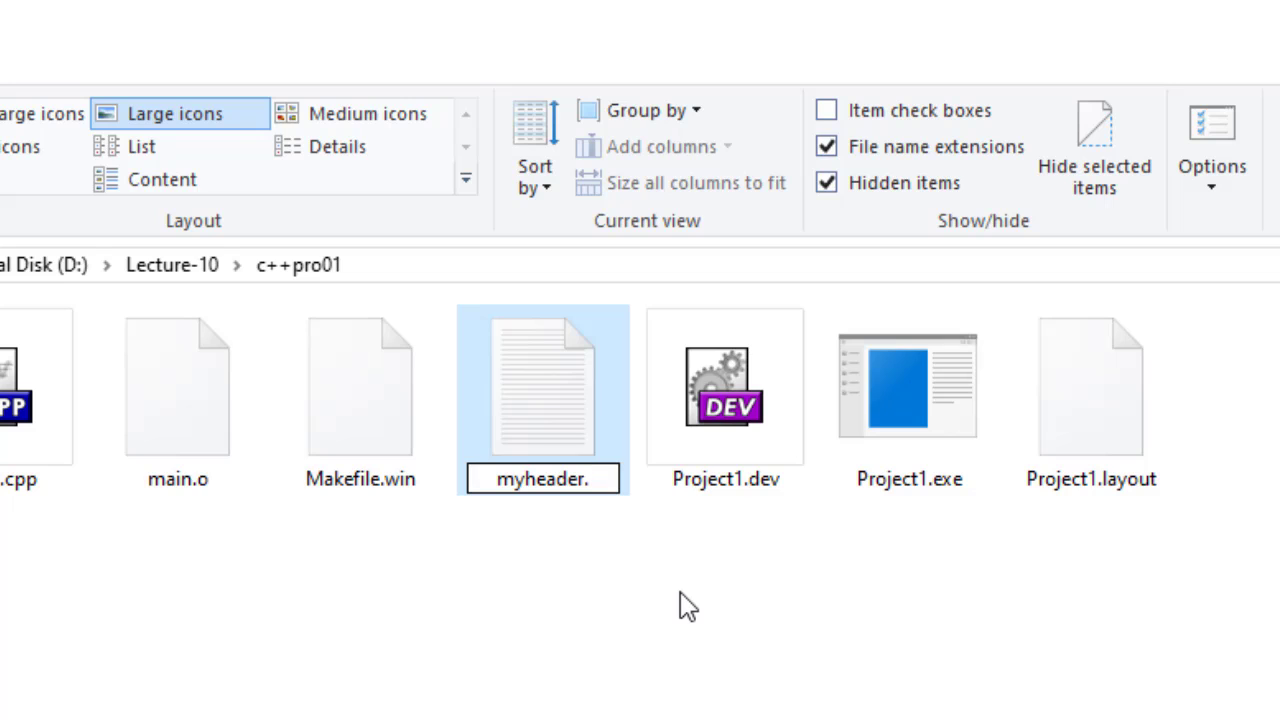
{"action": "type", "text": "h"}
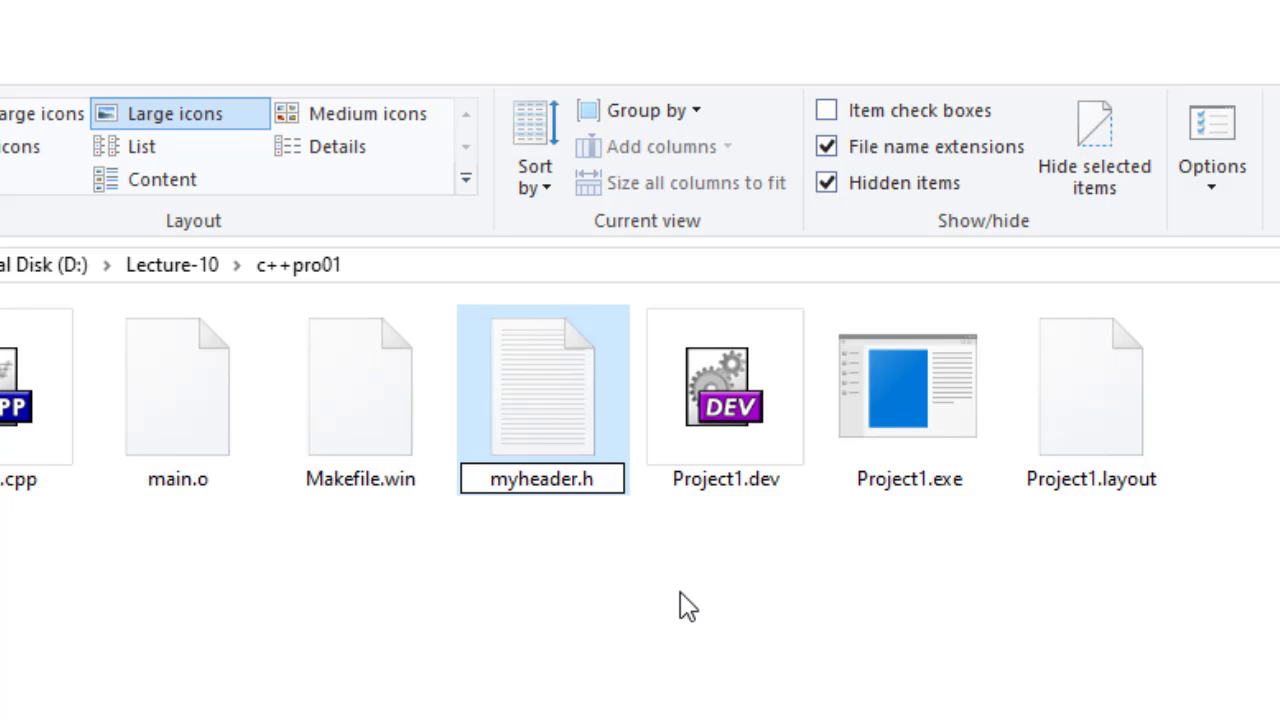
{"action": "key", "text": "Return"}
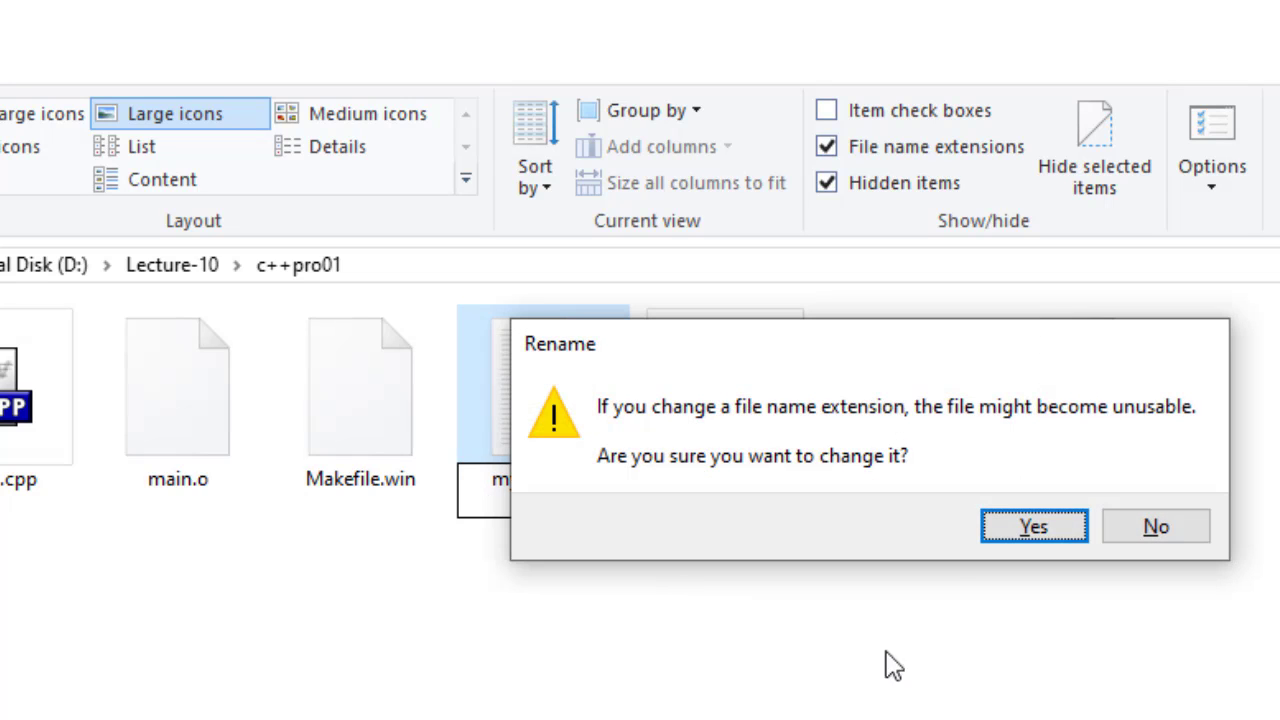
{"action": "left_click", "coordinate": [1036, 528]}
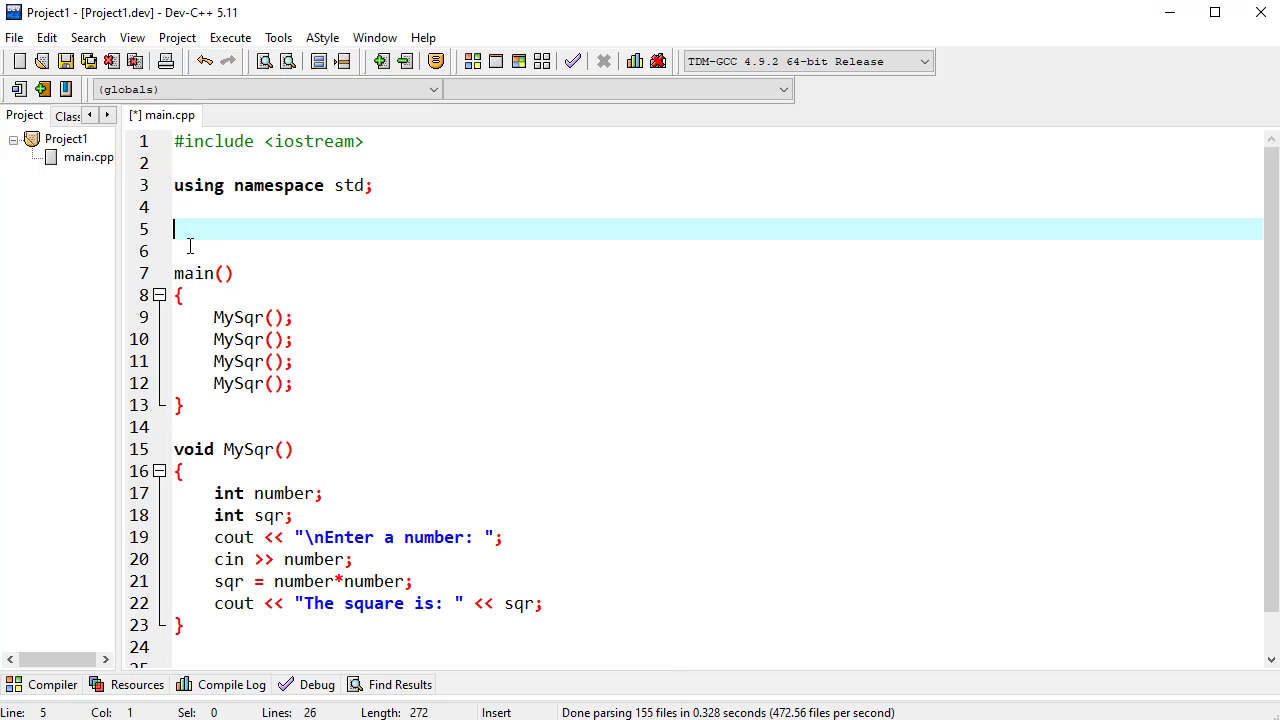
- Return to Dev-C++ and remove the two extra blank lines above main() in main.cpp
{"action": "scroll", "coordinate": [306, 345], "scroll_direction": "down", "scroll_amount": 1}
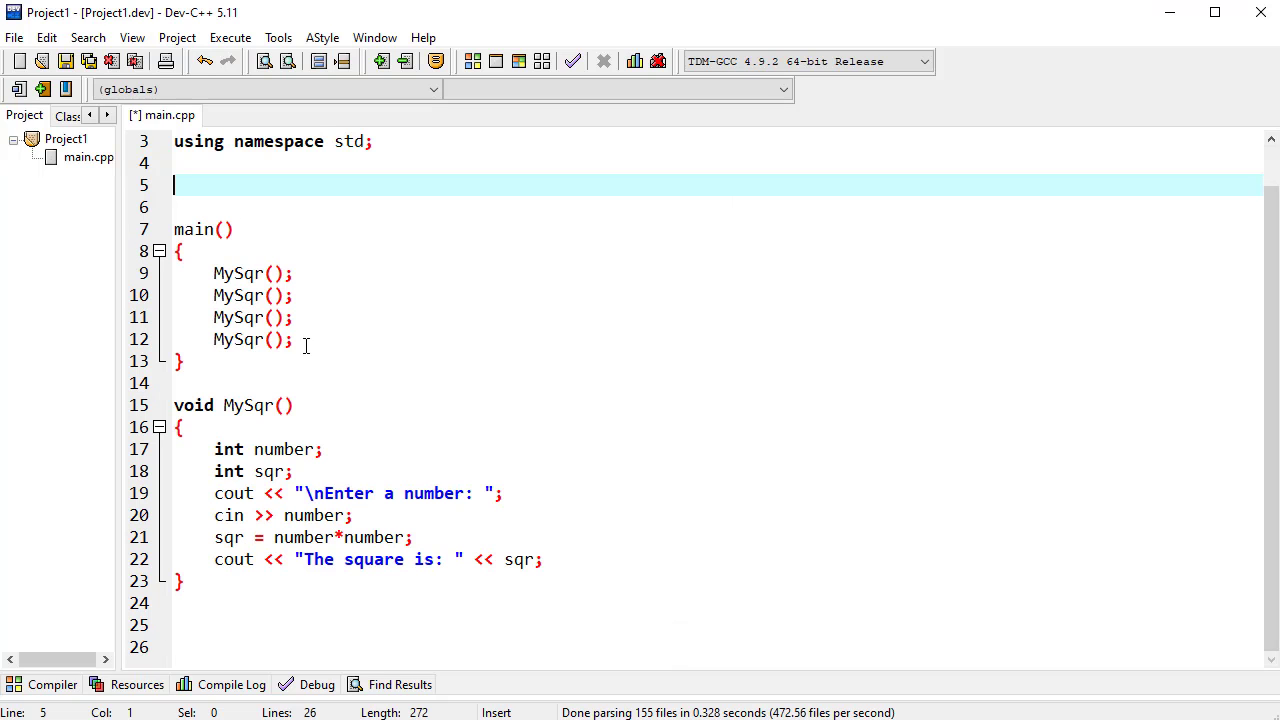
{"action": "scroll", "coordinate": [244, 195], "scroll_direction": "up", "scroll_amount": 1}
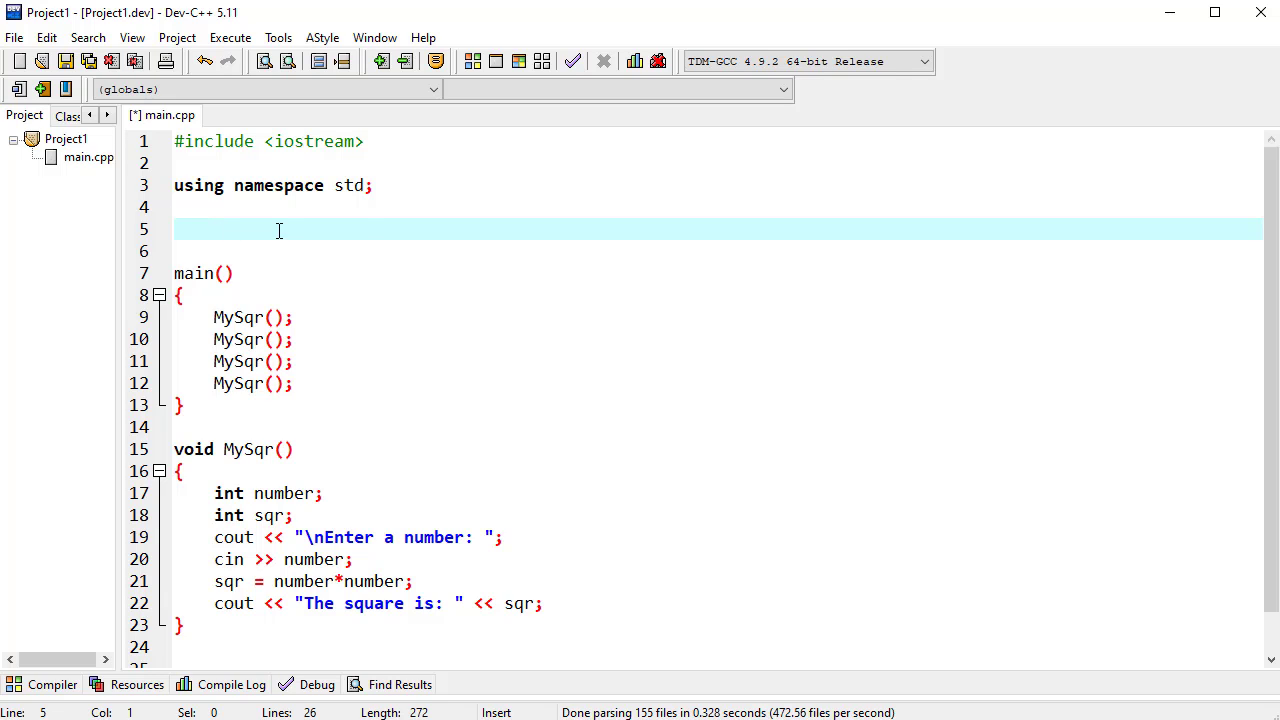
{"action": "key", "text": "BackSpace"}
{"action": "key", "text": "BackSpace"}
- Copy the #include <iostream> line and paste it on a new line 3, keeping a blank line between the two
{"action": "left_click_drag", "start_coordinate": [373, 142], "coordinate": [170, 142]}
{"action": "key", "text": "ctrl+c"}
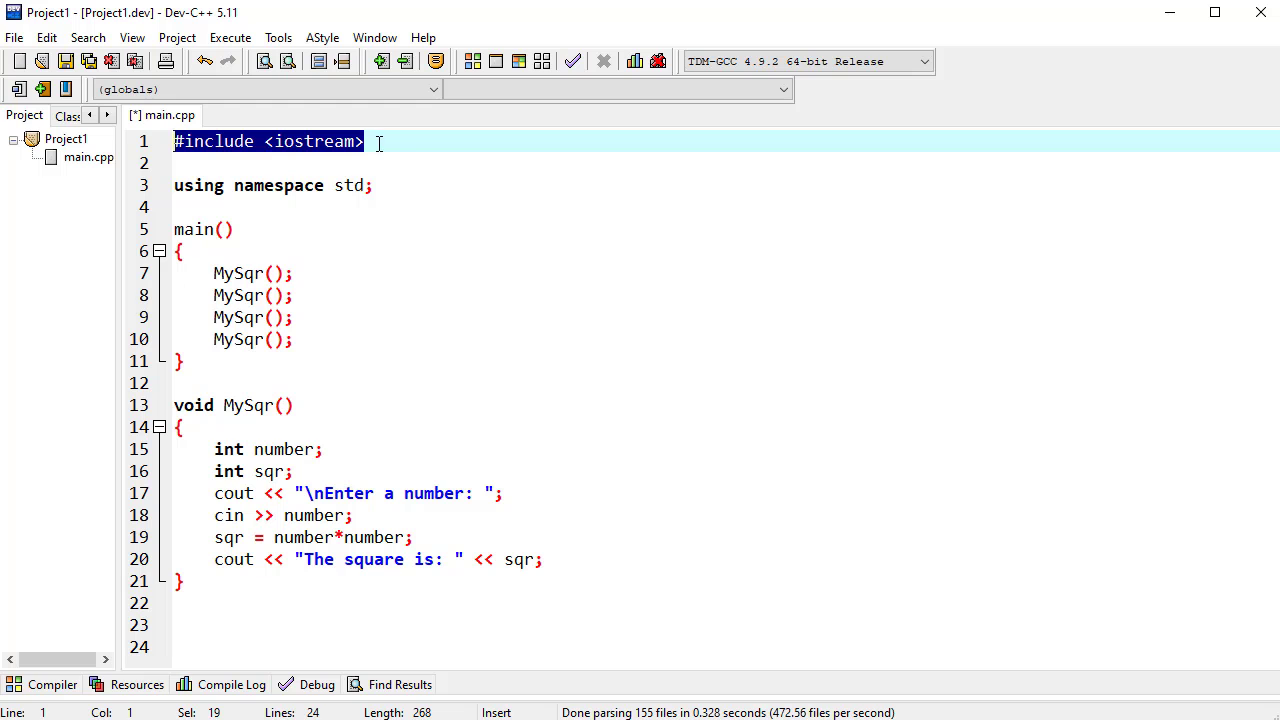
{"action": "left_click", "coordinate": [379, 143]}
{"action": "key", "text": "Return"}
{"action": "key", "text": "Return"}
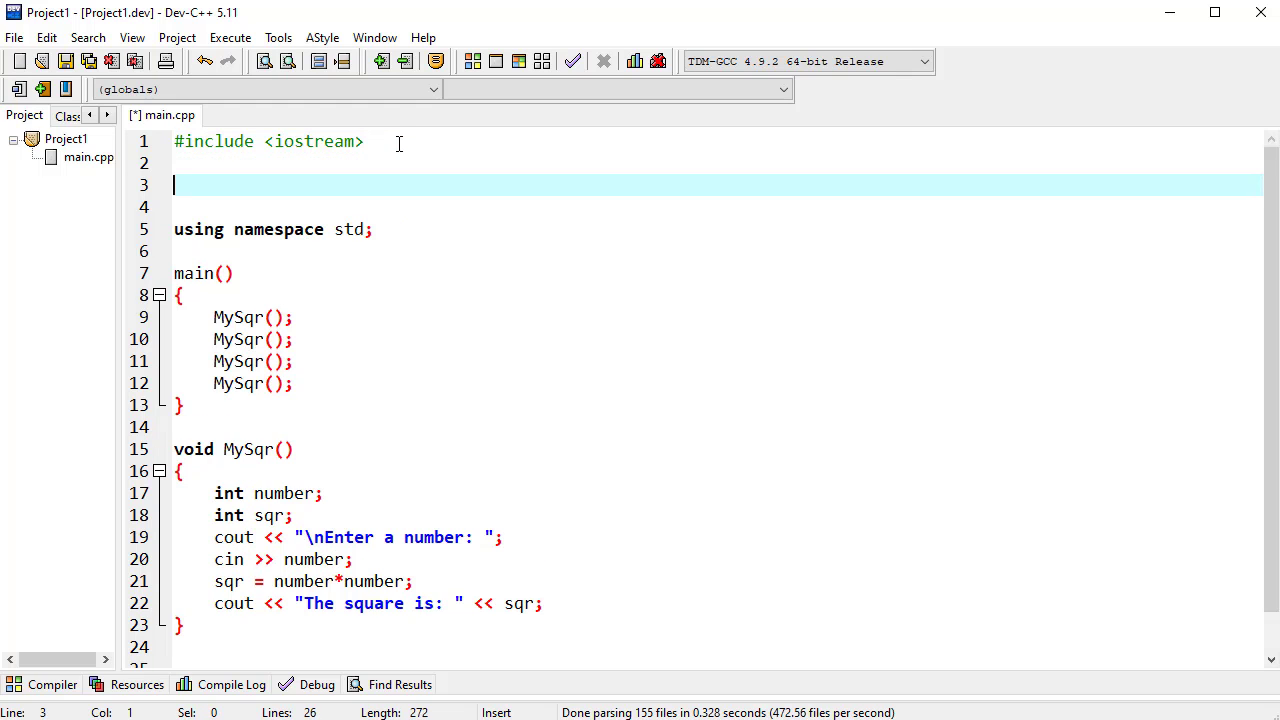
{"action": "key", "text": "ctrl+v"}
- Change the header name in the line 3 include to myheader.h
{"action": "key", "text": "Left"}
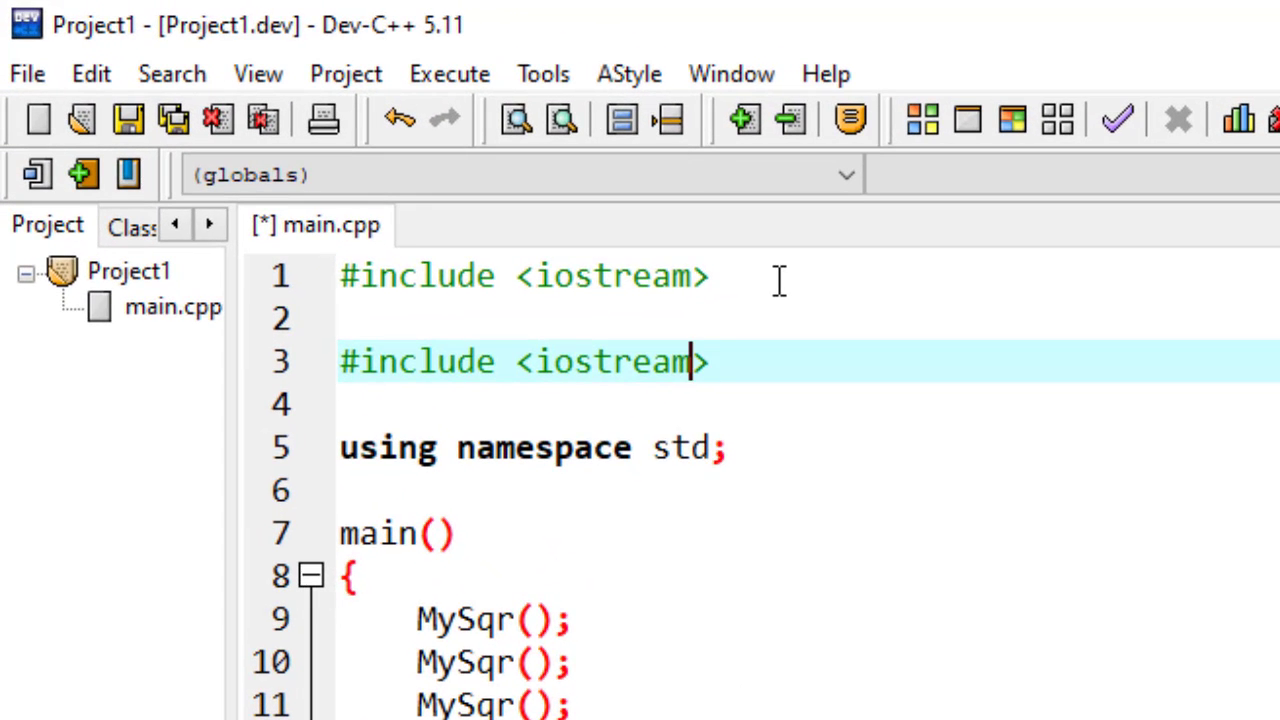
{"action": "key", "text": "BackSpace"}
{"action": "key", "text": "BackSpace"}
{"action": "key", "text": "BackSpace"}
{"action": "key", "text": "BackSpace"}
{"action": "key", "text": "BackSpace"}
{"action": "key", "text": "BackSpace"}
{"action": "key", "text": "BackSpace"}
{"action": "key", "text": "BackSpace"}
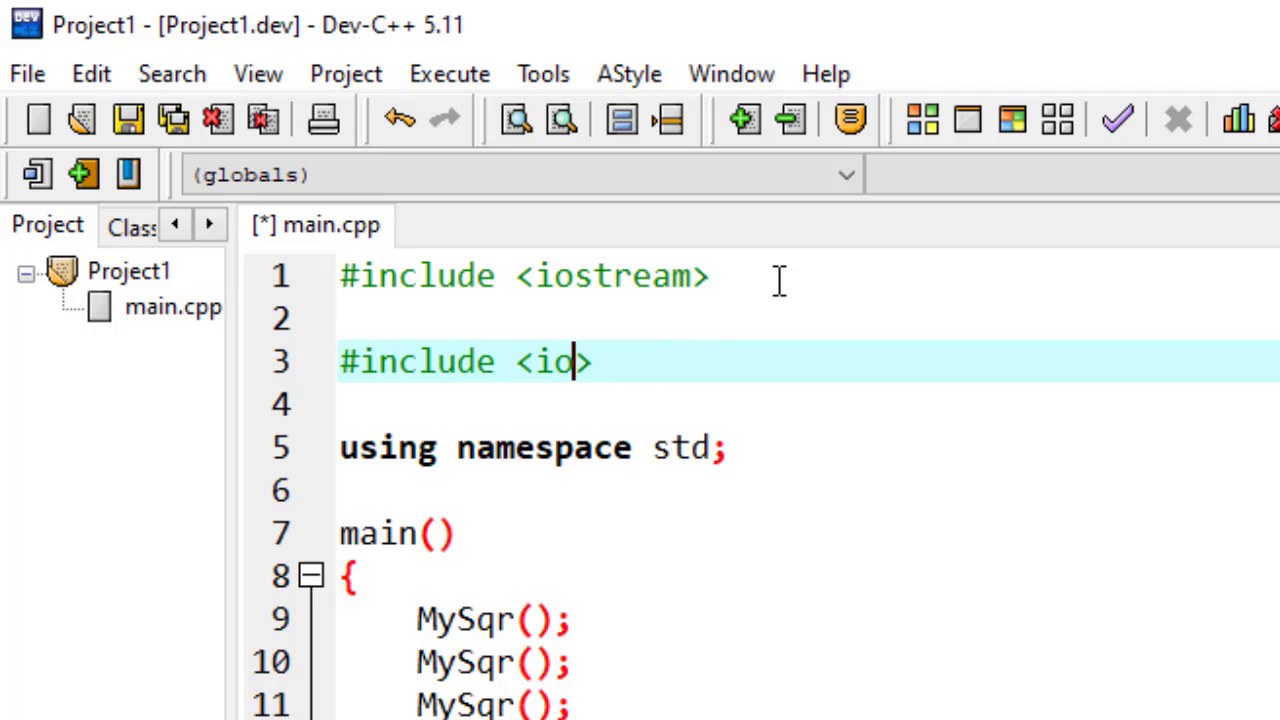
{"action": "type", "text": "myh"}
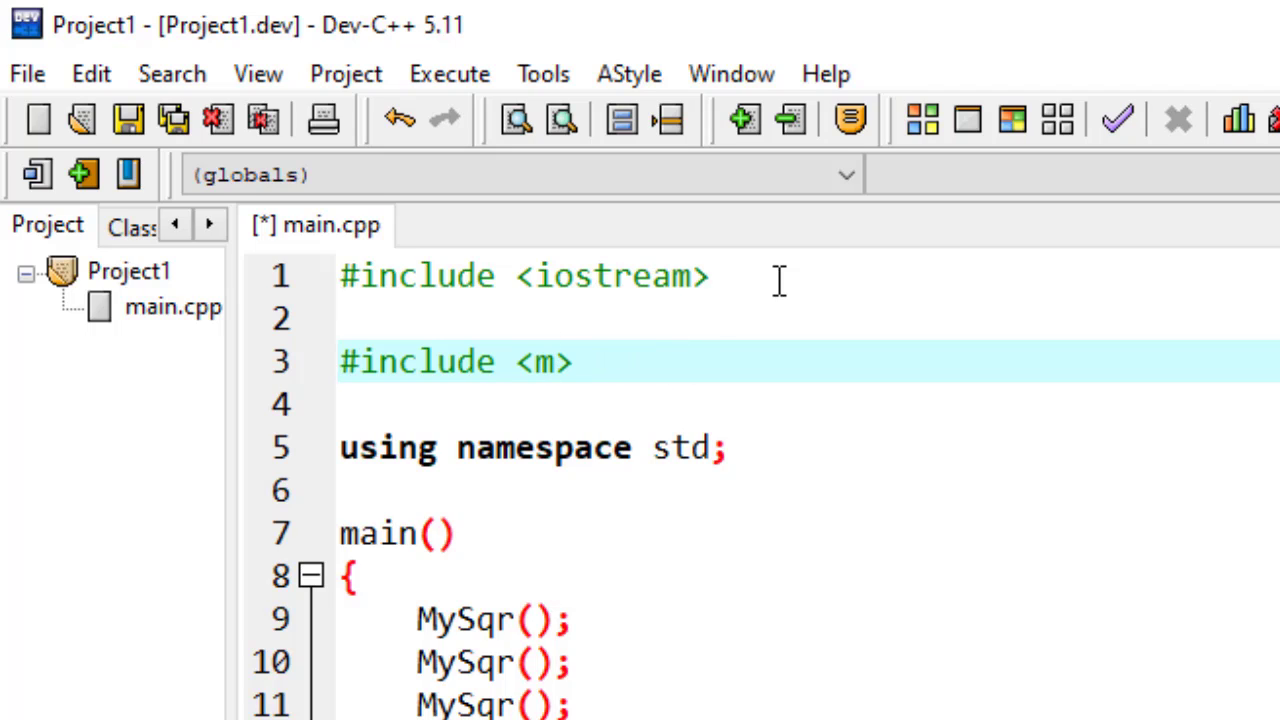
{"action": "type", "text": "eader.h"}
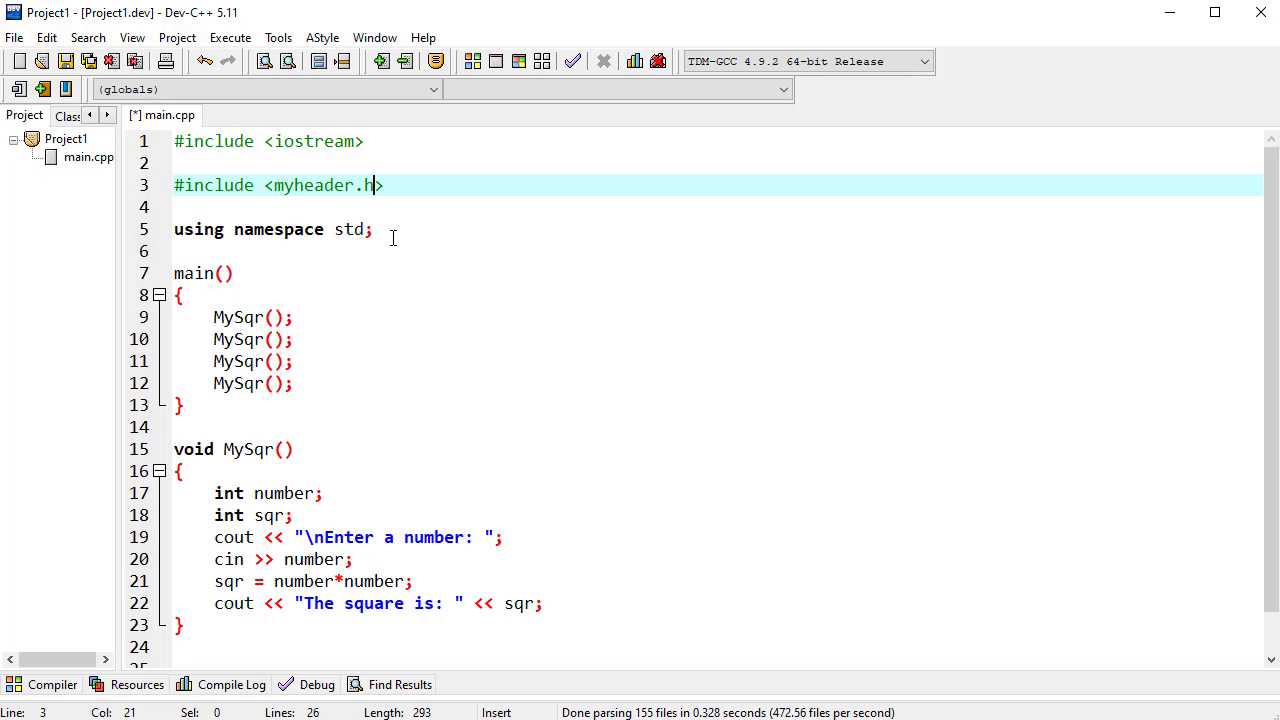
- Review the code in main.cpp and check the c++pro01 folder in File Explorer for the header file, returning to Dev-C++
{"action": "left_click", "coordinate": [413, 286]}
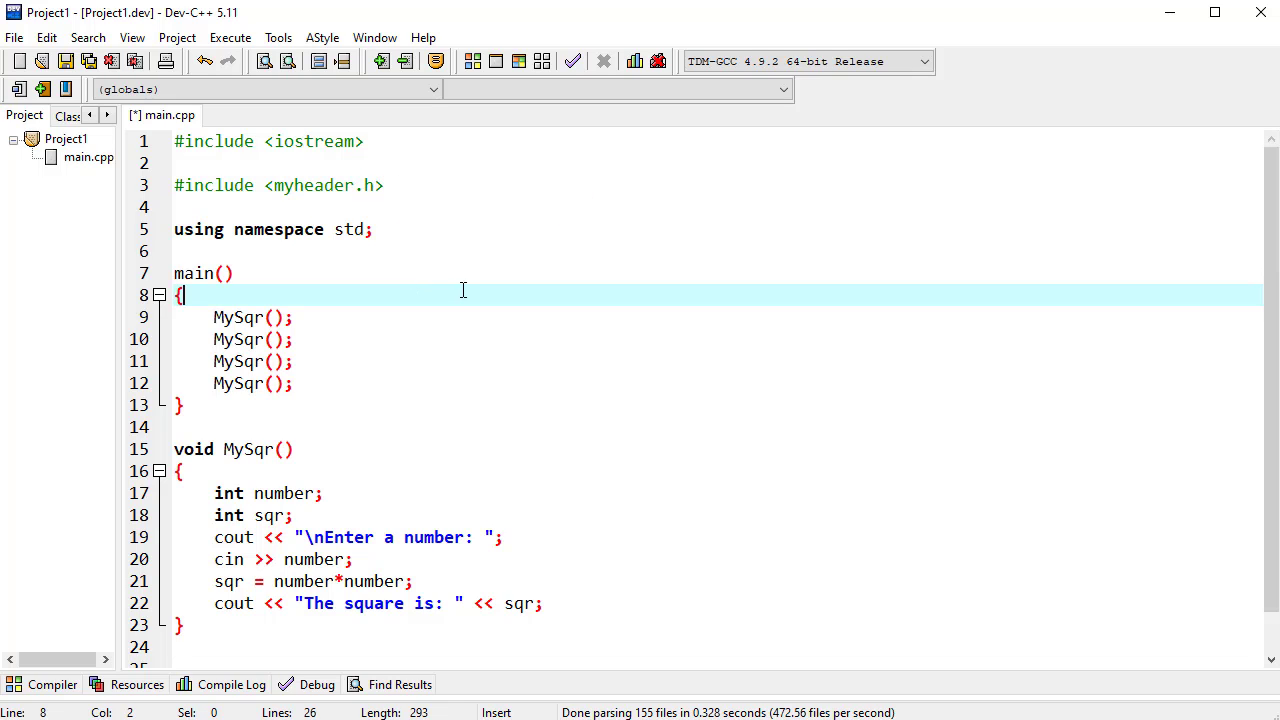
{"action": "key", "text": "Up"}
{"action": "key", "text": "Up"}
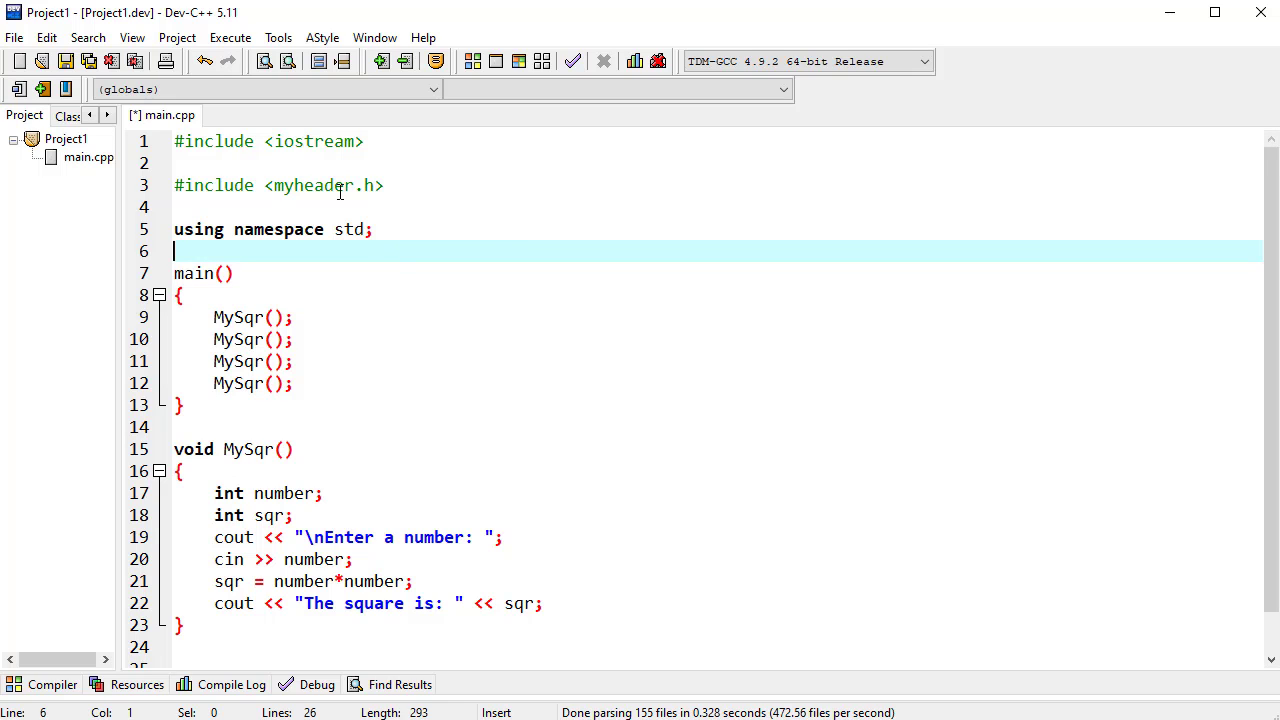
{"action": "scroll", "coordinate": [517, 372], "scroll_direction": "down", "scroll_amount": 1}
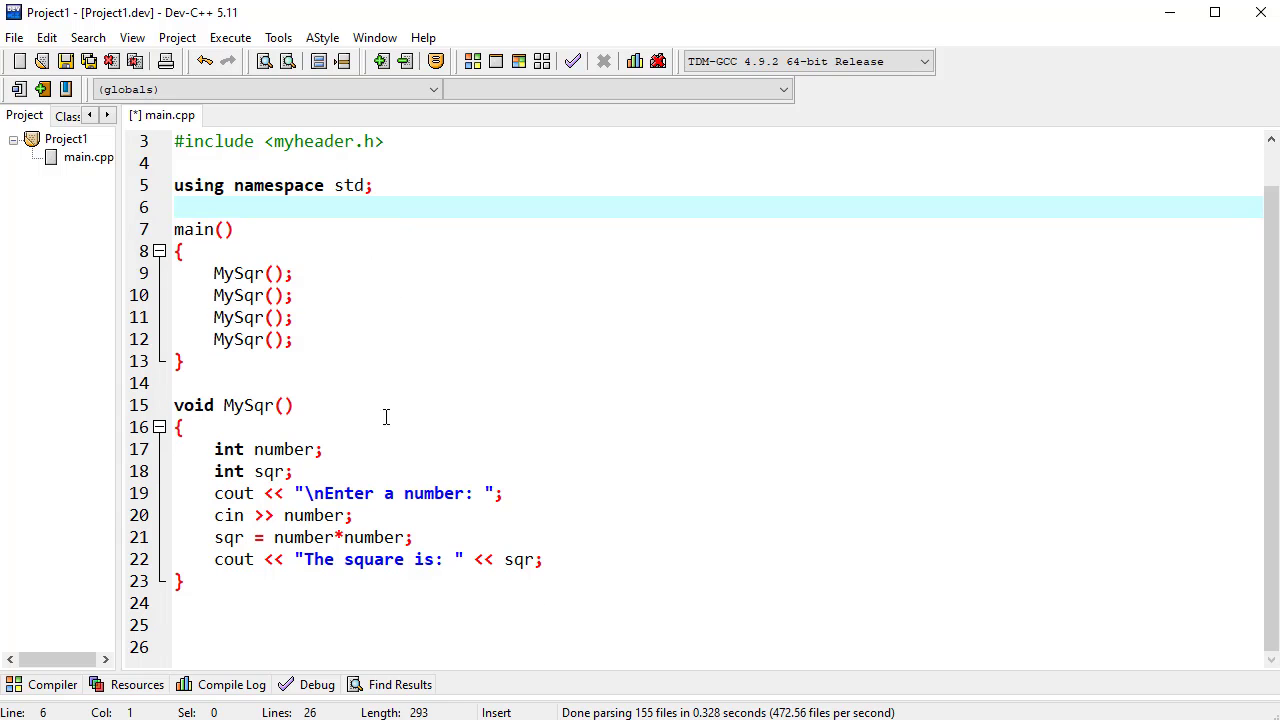
{"action": "scroll", "coordinate": [470, 378], "scroll_direction": "up", "scroll_amount": 1}
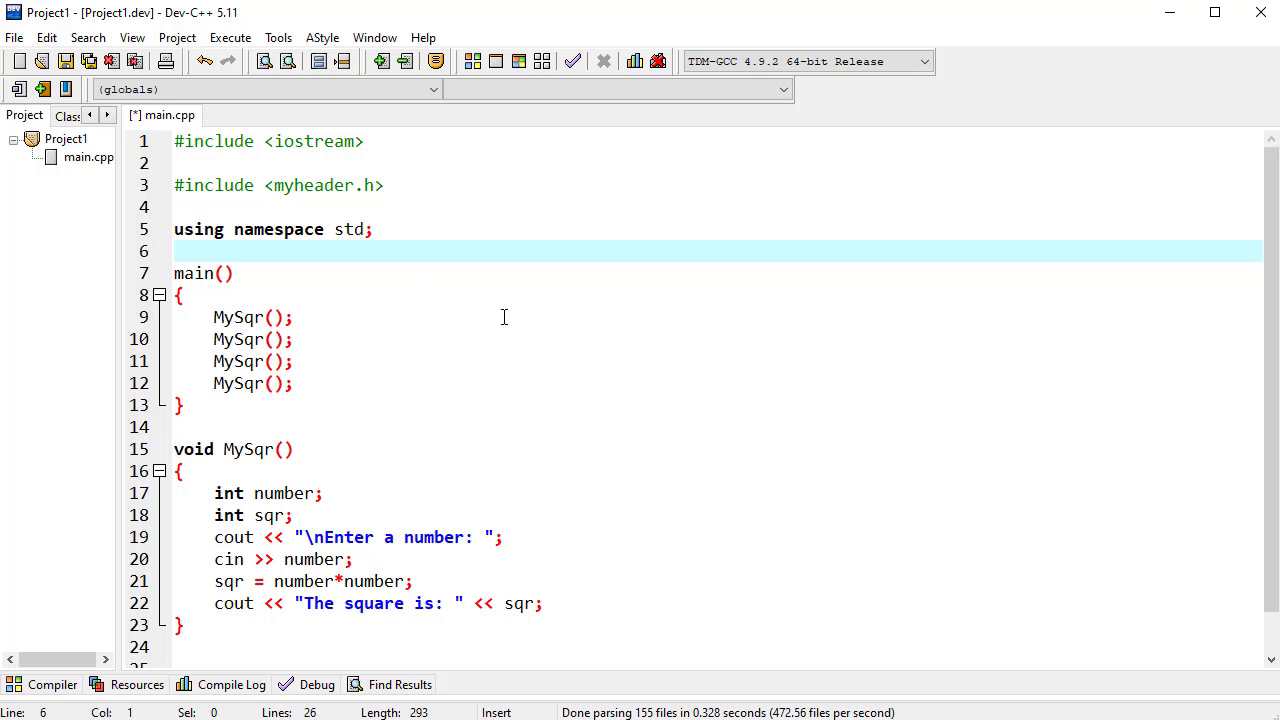
{"action": "left_click", "coordinate": [1169, 12]}
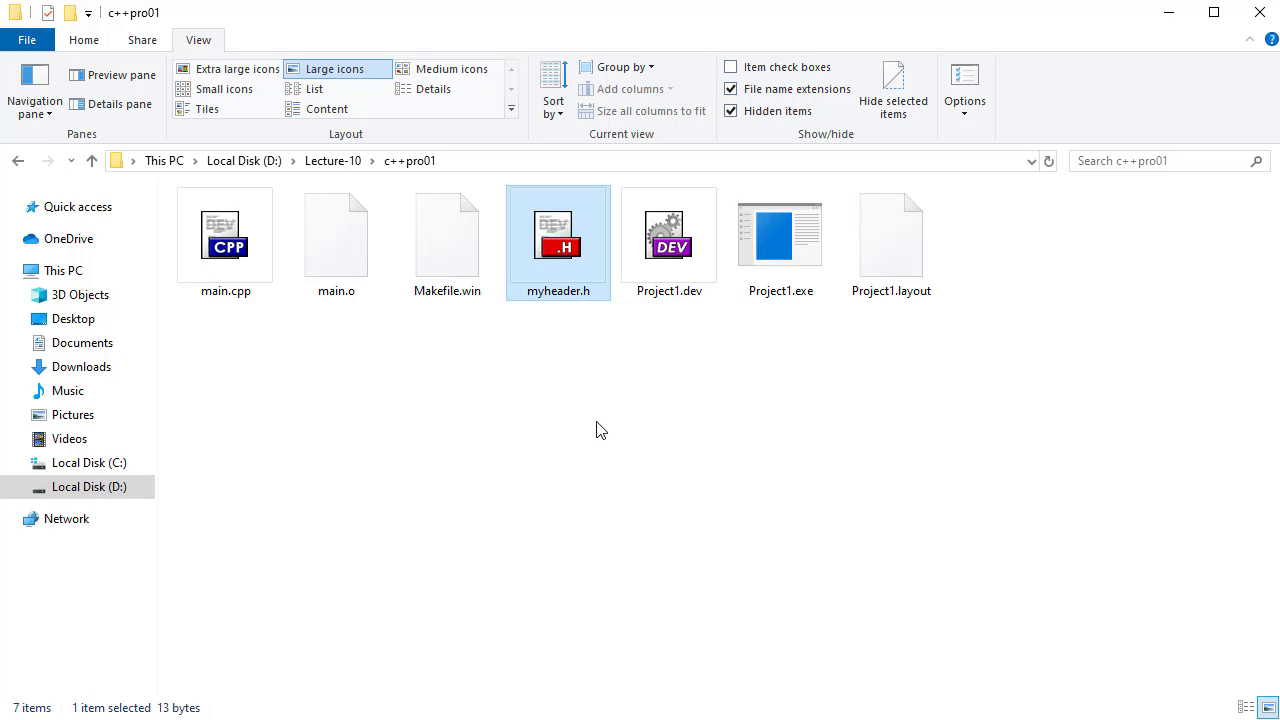
{"action": "left_click", "coordinate": [775, 718]}
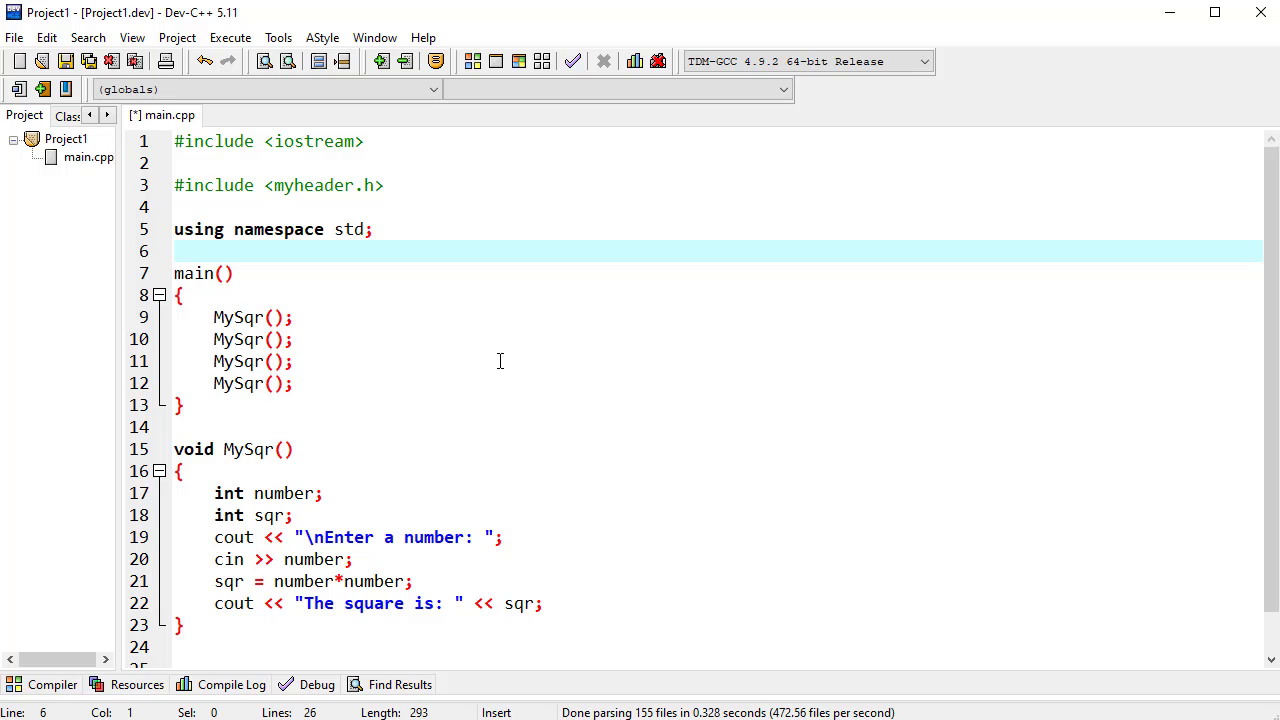
{"action": "scroll", "coordinate": [524, 388], "scroll_direction": "down", "scroll_amount": 1}
{"action": "scroll", "coordinate": [524, 388], "scroll_direction": "up", "scroll_amount": 1}
- Compile the project with the #include <myheader.h> line, and close the compiler report after reviewing its messages
{"action": "left_click", "coordinate": [229, 37]}
{"action": "left_click", "coordinate": [243, 96]}
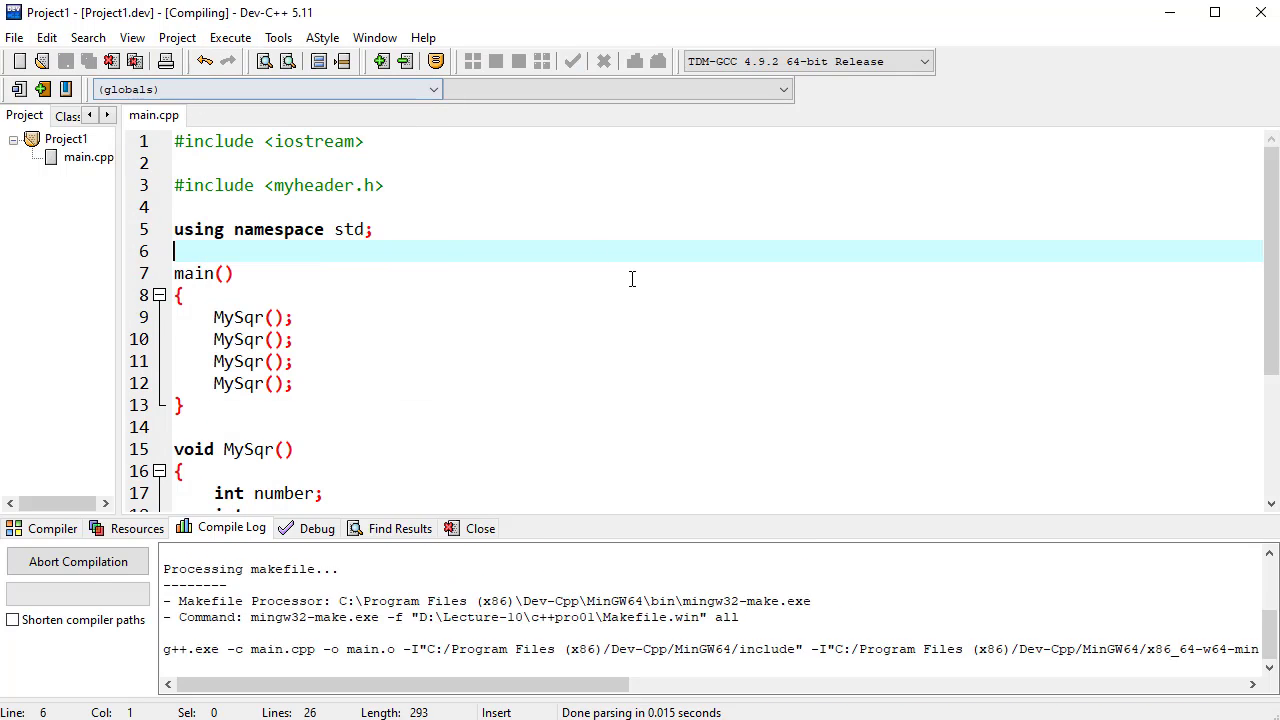
{"action": "scroll", "coordinate": [400, 297], "scroll_direction": "down", "scroll_amount": 3}
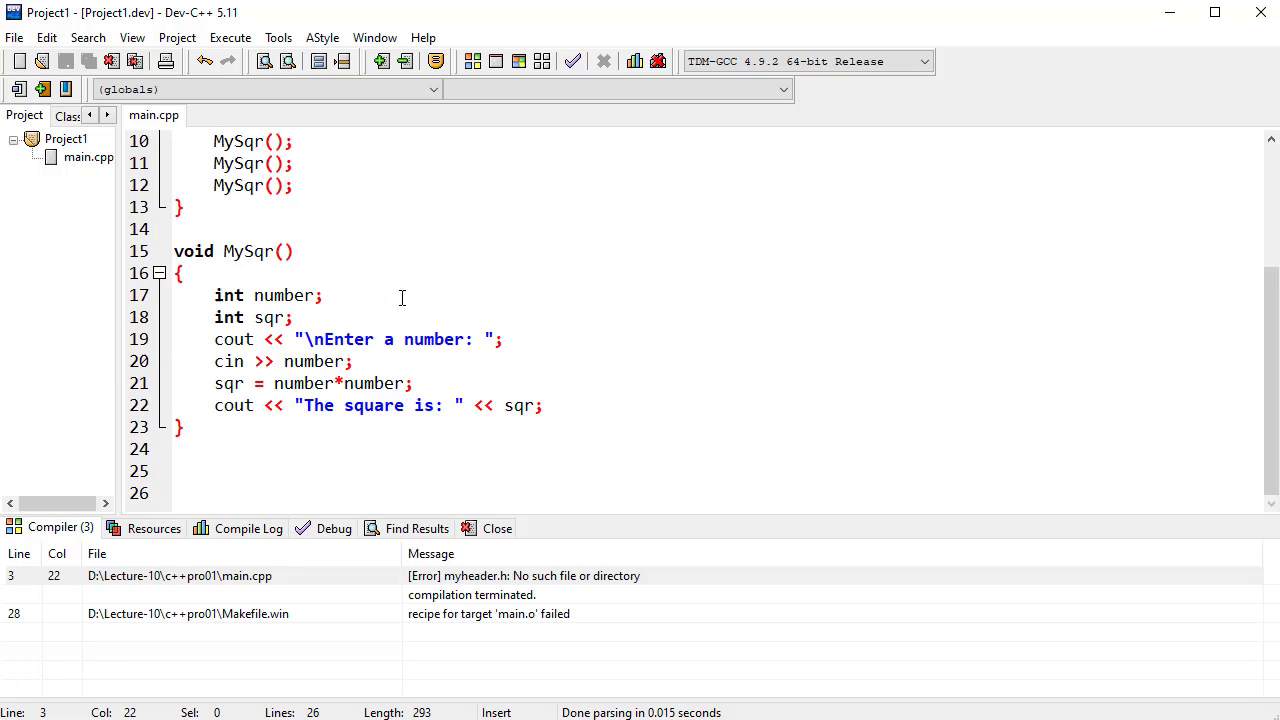
{"action": "scroll", "coordinate": [371, 369], "scroll_direction": "up", "scroll_amount": 3}
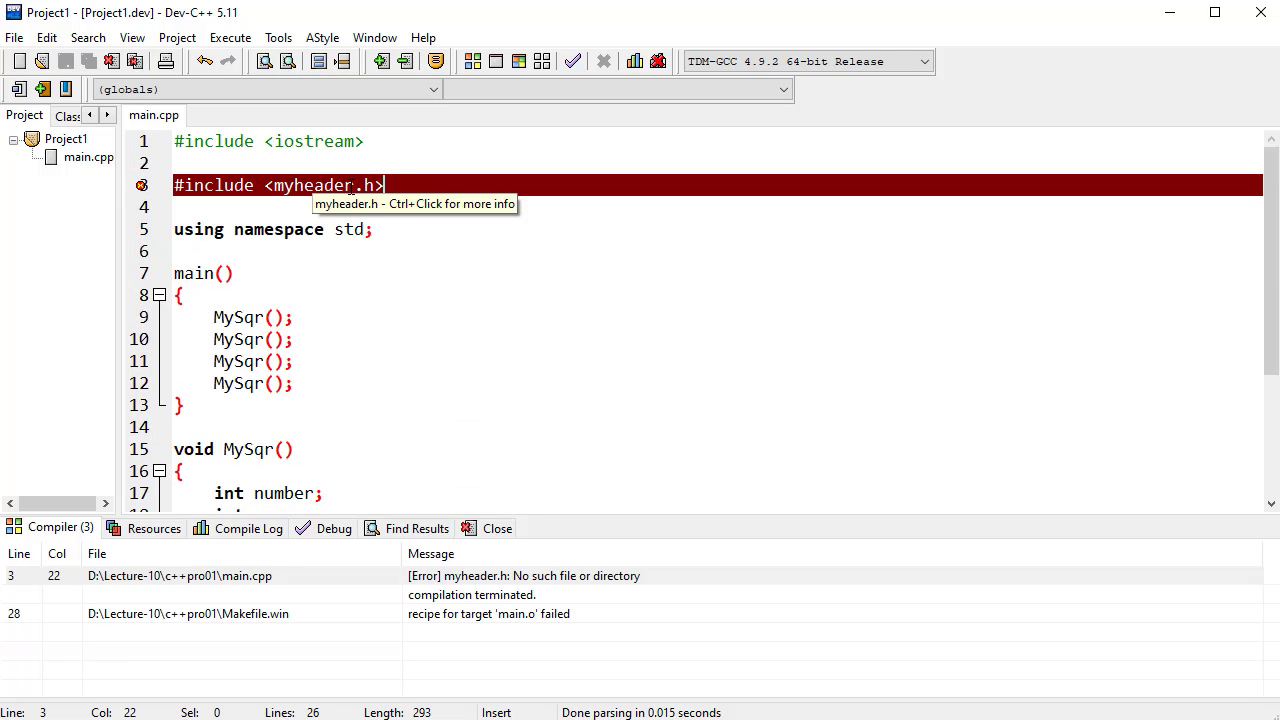
{"action": "left_click", "coordinate": [497, 527]}
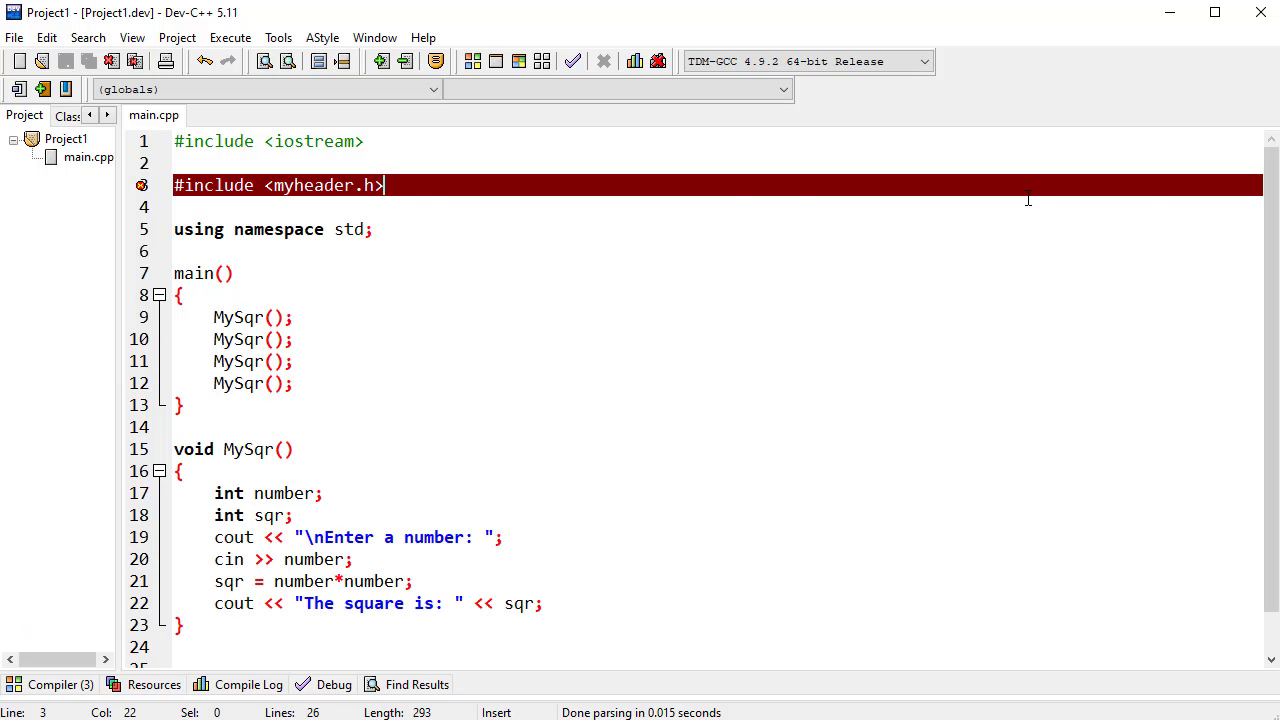
- Switch to File Explorer and cut myheader.h from the c++pro01 folder
{"action": "left_click", "coordinate": [1166, 16]}
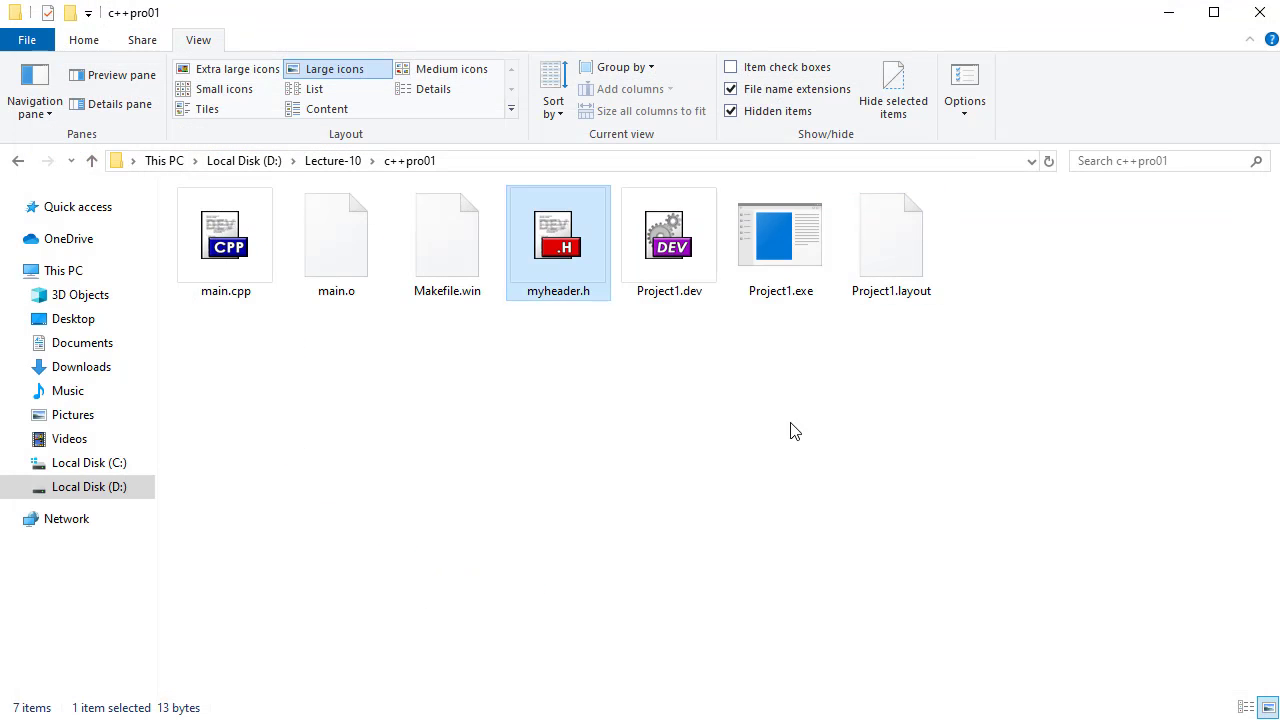
{"action": "left_click", "coordinate": [557, 258]}
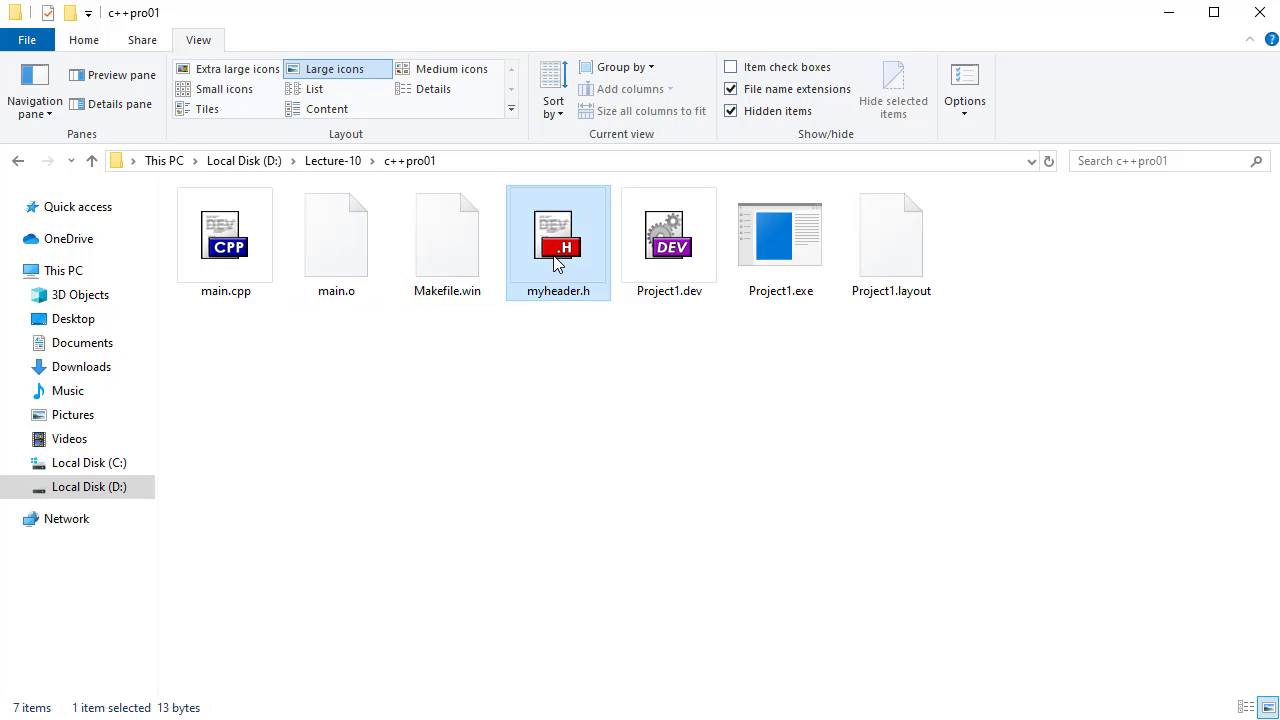
{"action": "right_click", "coordinate": [555, 258]}
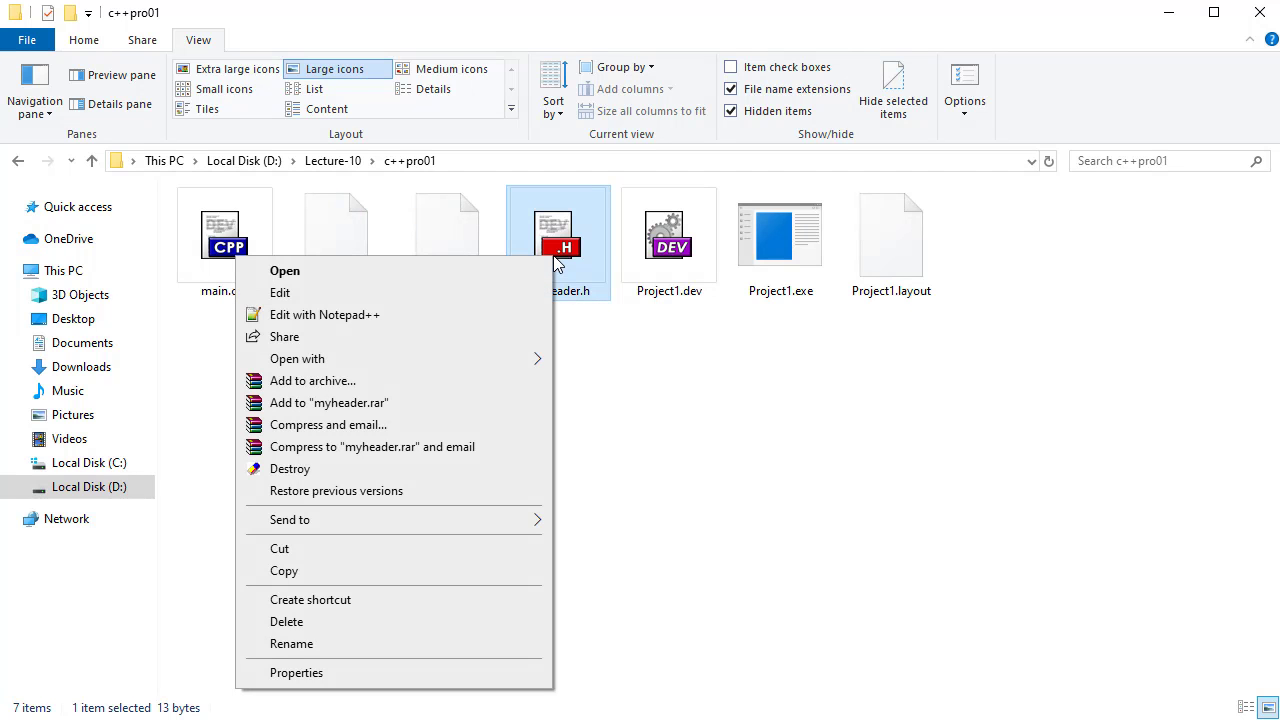
{"action": "left_click", "coordinate": [290, 549]}
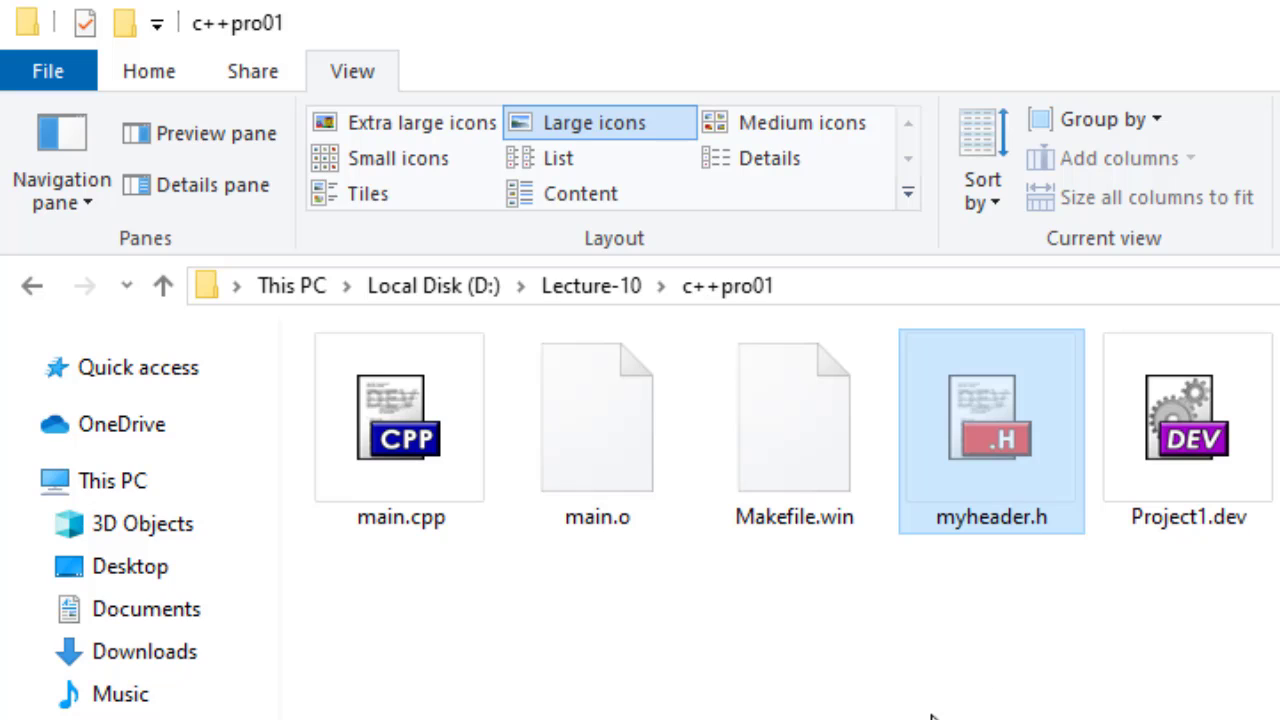
- Navigate to the include folder at C:\Program Files (x86)\Dev-Cpp\MinGW64\x86_64-w64-mingw32
{"action": "left_click", "coordinate": [283, 290]}
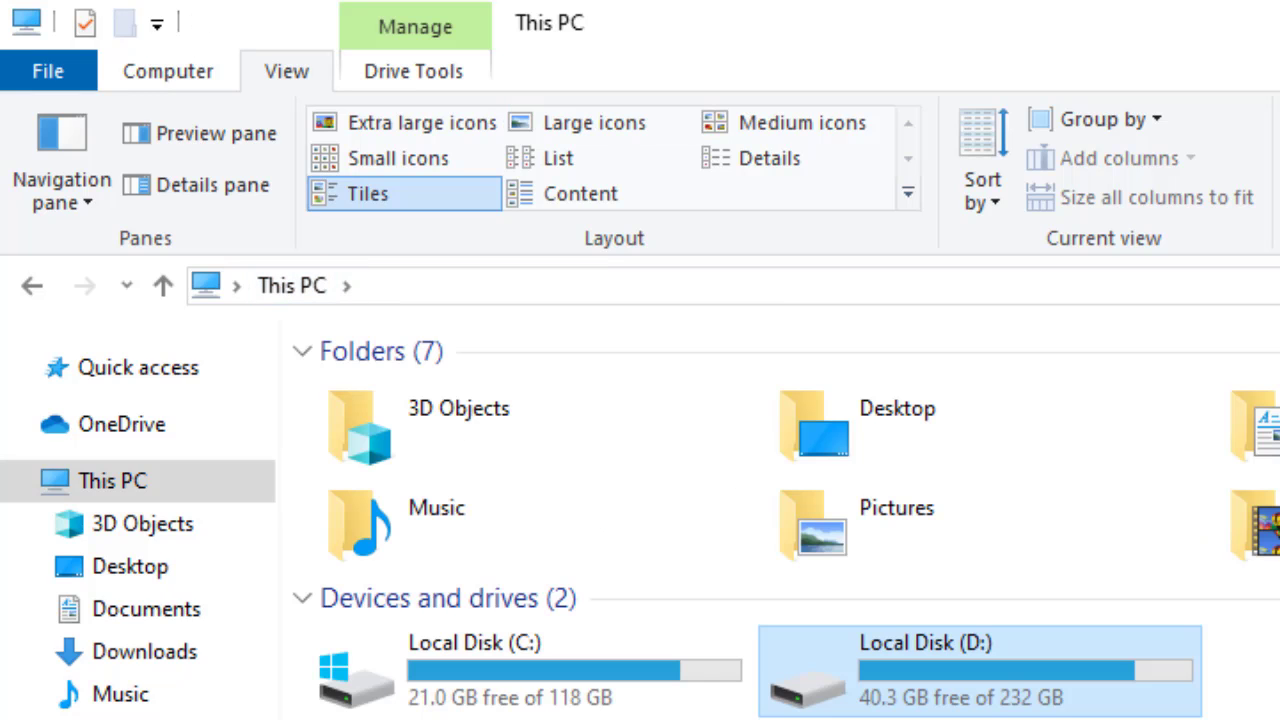
{"action": "double_click", "coordinate": [520, 688]}
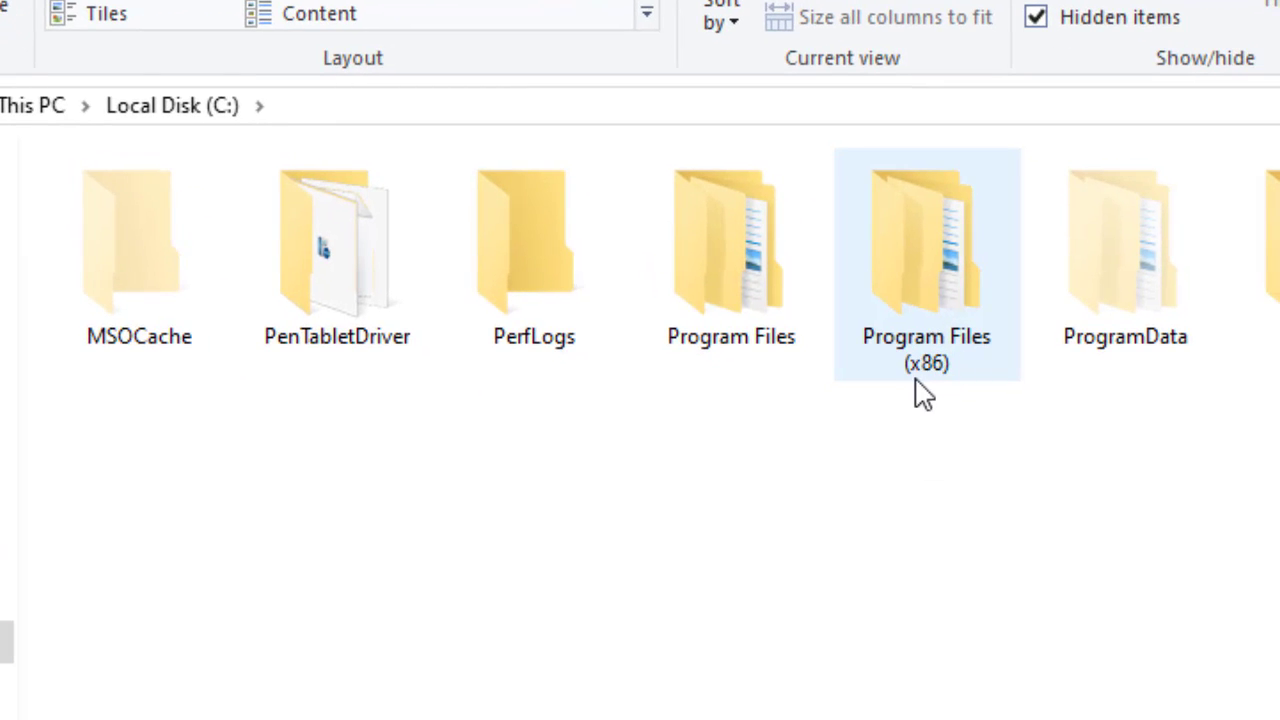
{"action": "double_click", "coordinate": [913, 252]}
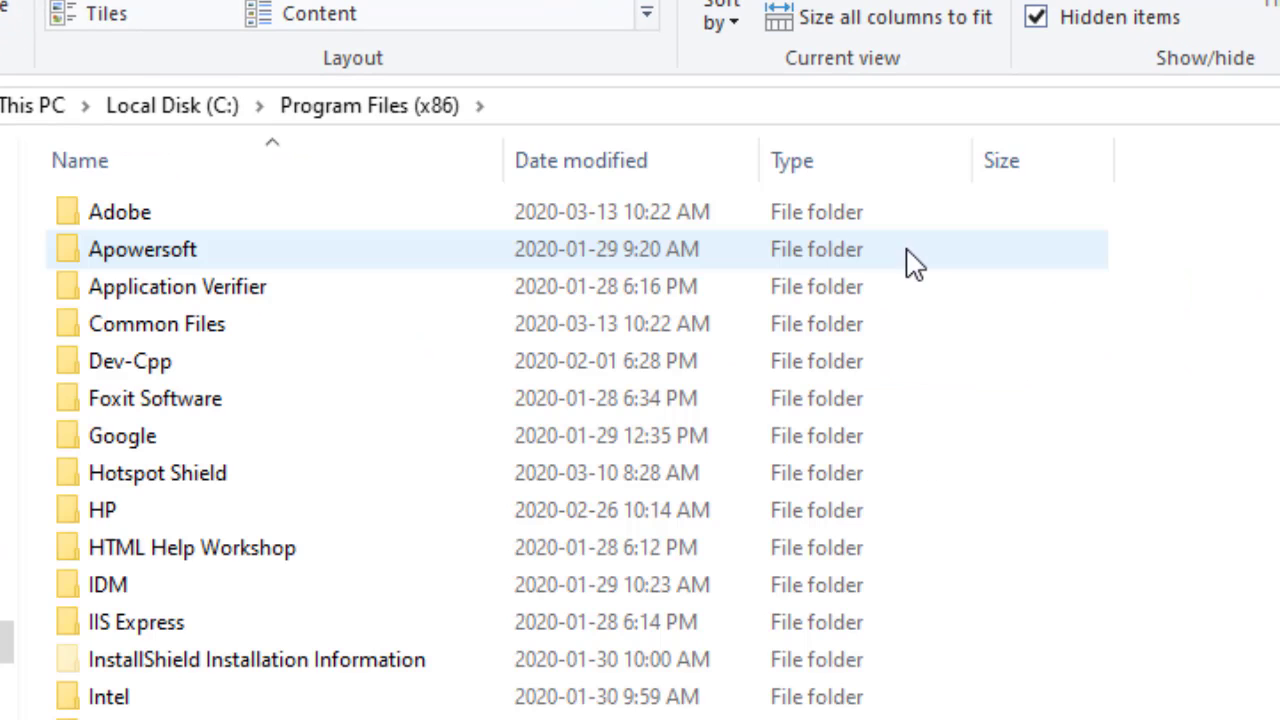
{"action": "double_click", "coordinate": [165, 373]}
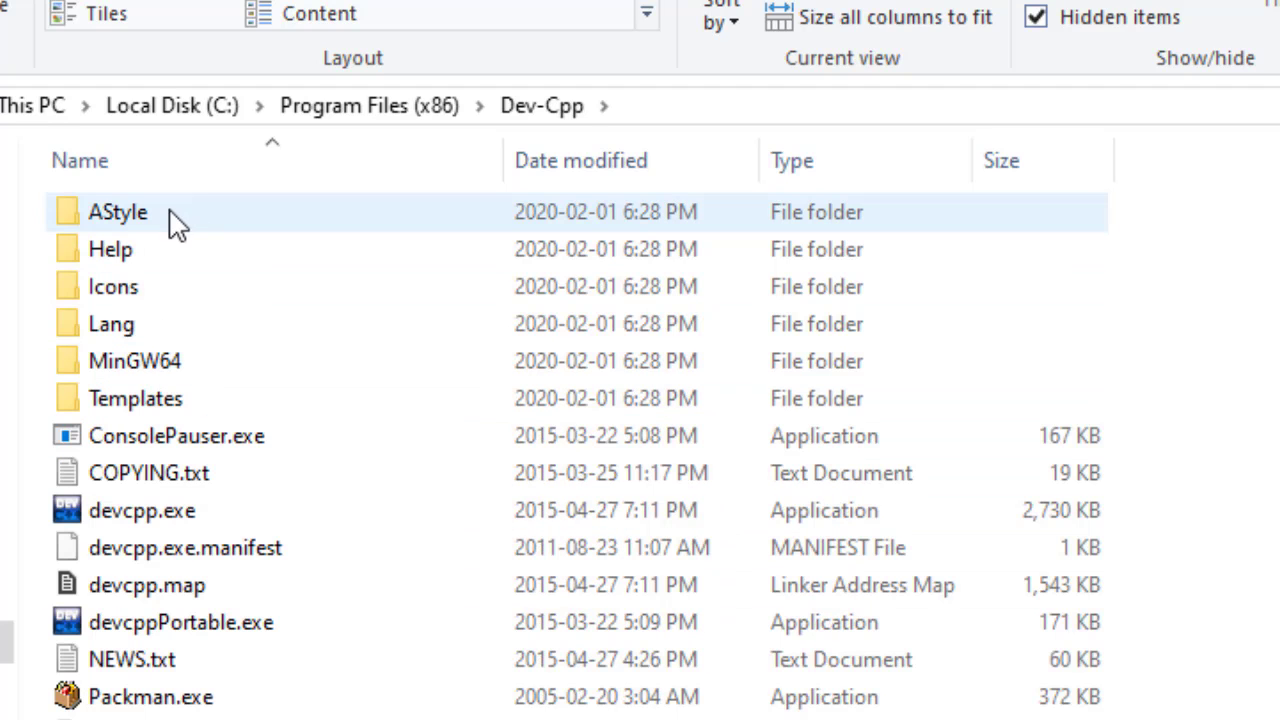
{"action": "mouse_move", "coordinate": [145, 378]}
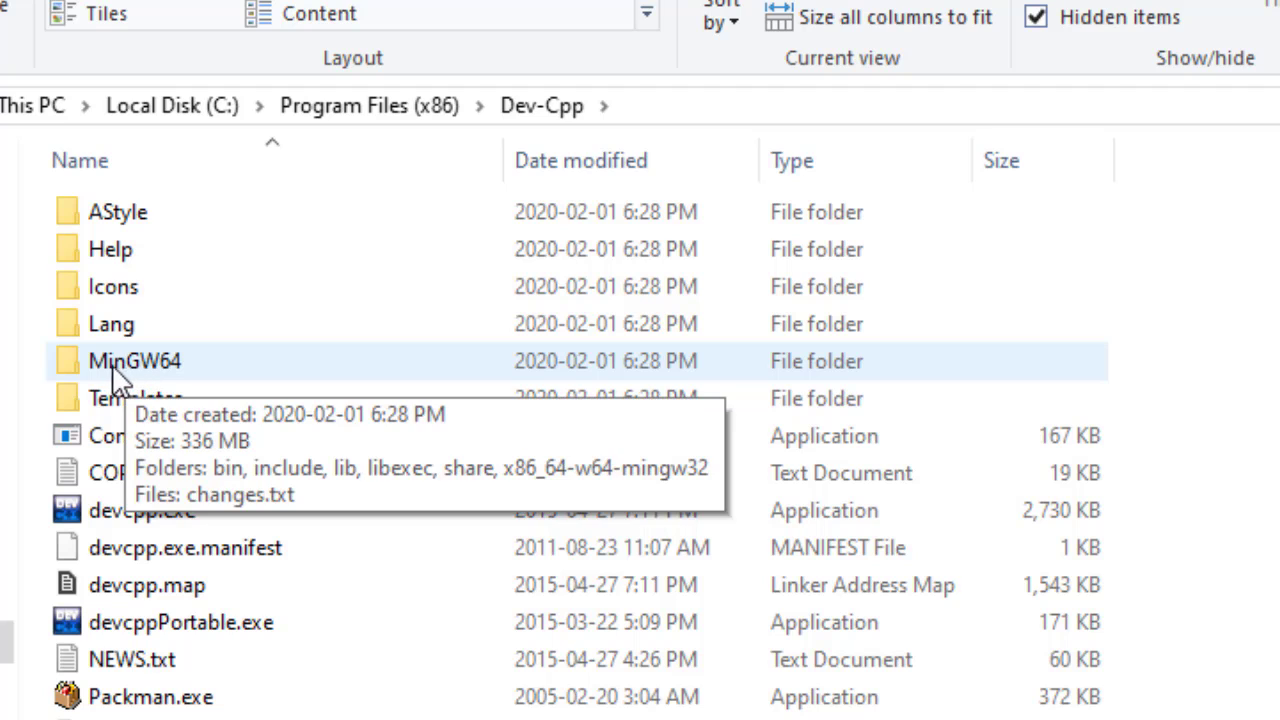
{"action": "double_click", "coordinate": [165, 375]}
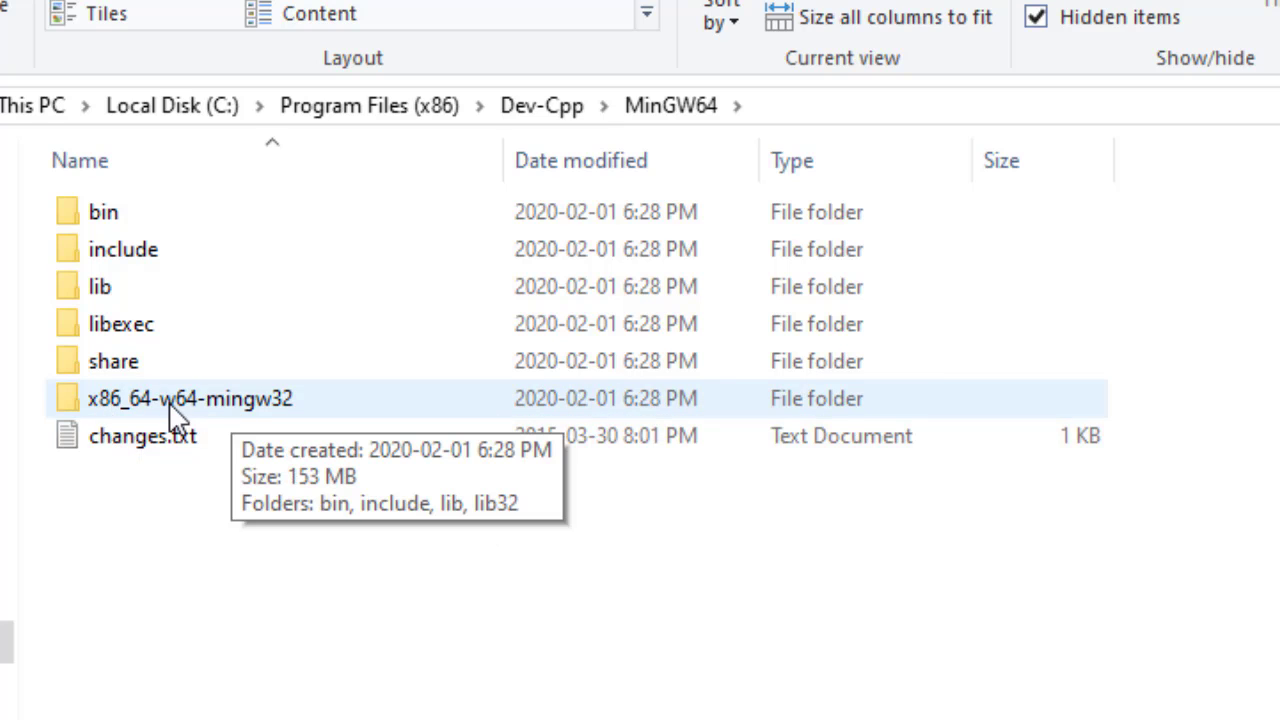
{"action": "left_click", "coordinate": [201, 420]}
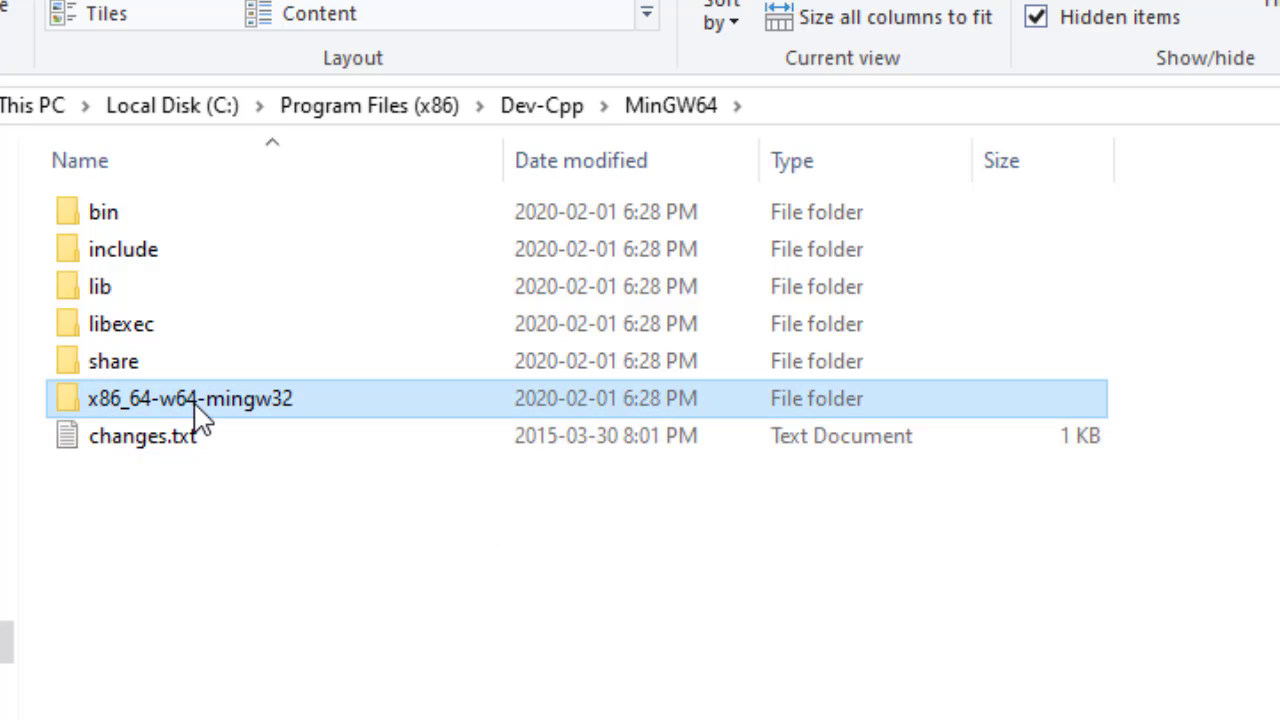
{"action": "double_click", "coordinate": [196, 405]}
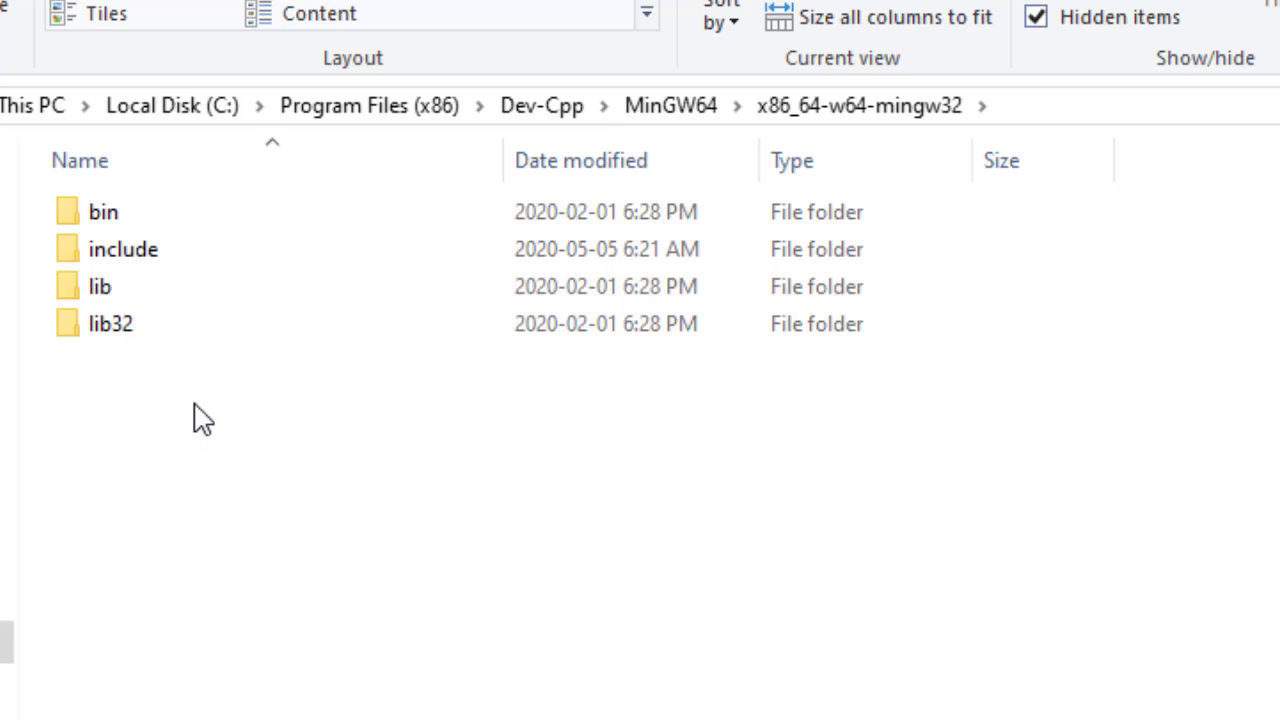
{"action": "double_click", "coordinate": [125, 268]}
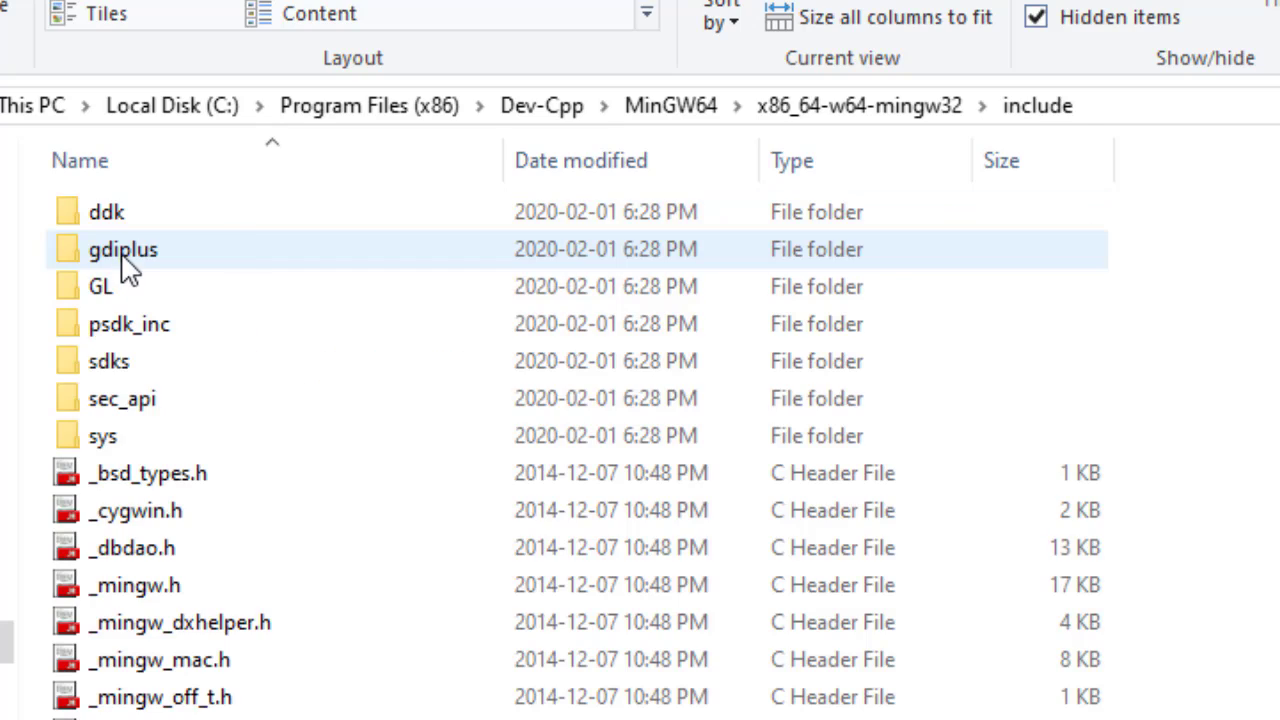
- Paste the cut myheader.h into the include folder, granting administrator permission for the move
{"action": "scroll", "coordinate": [686, 562], "scroll_direction": "down", "scroll_amount": 20}
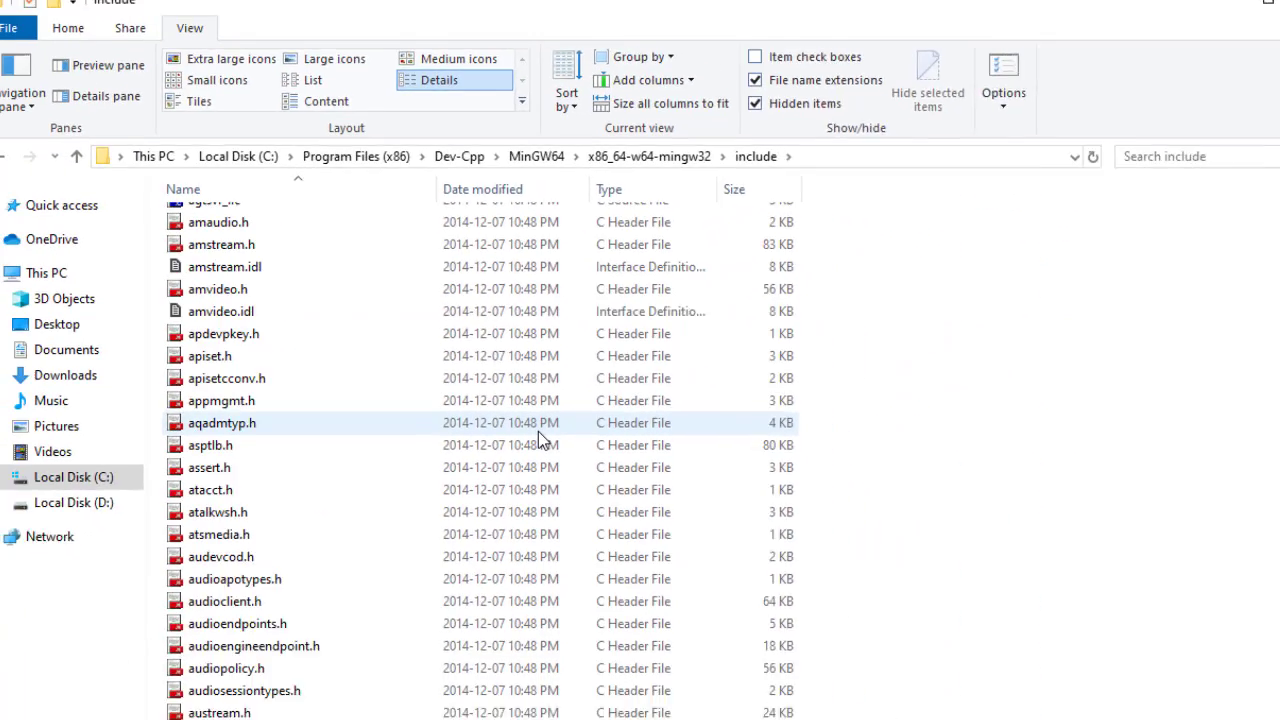
{"action": "scroll", "coordinate": [530, 427], "scroll_direction": "down", "scroll_amount": 7}
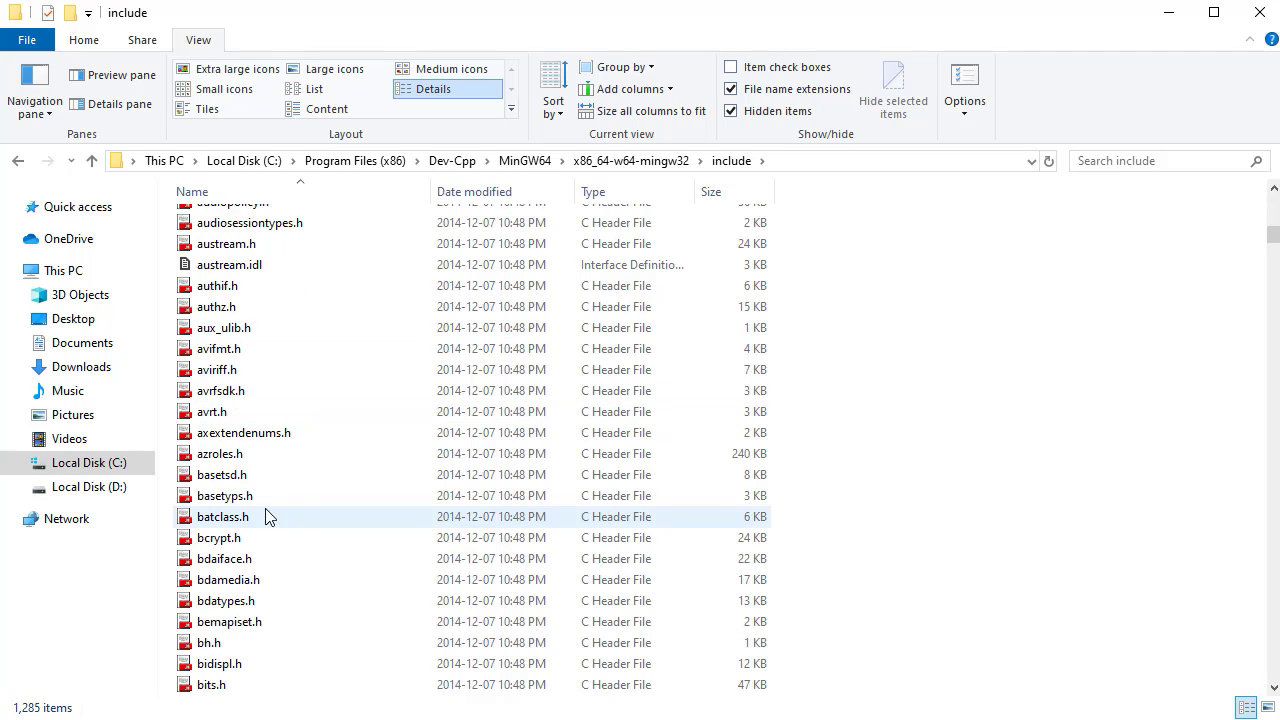
{"action": "scroll", "coordinate": [265, 514], "scroll_direction": "down", "scroll_amount": 5}
{"action": "right_click", "coordinate": [857, 292]}
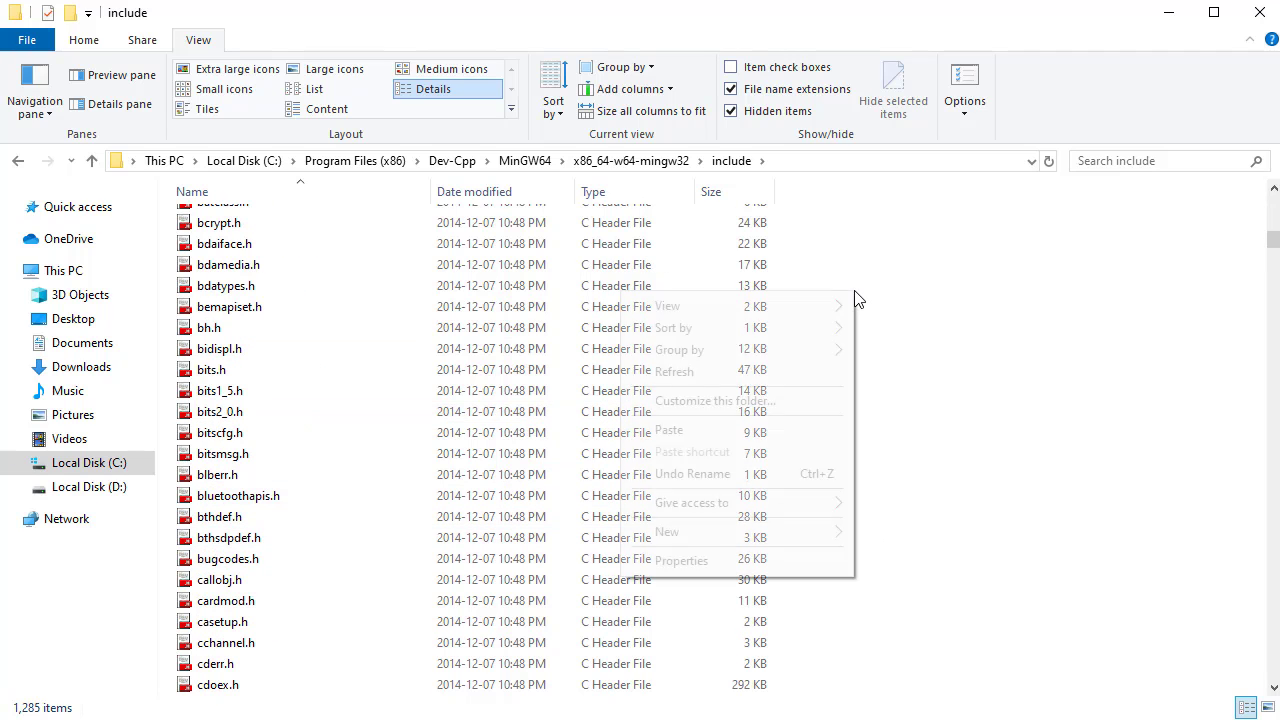
{"action": "left_click", "coordinate": [701, 430]}
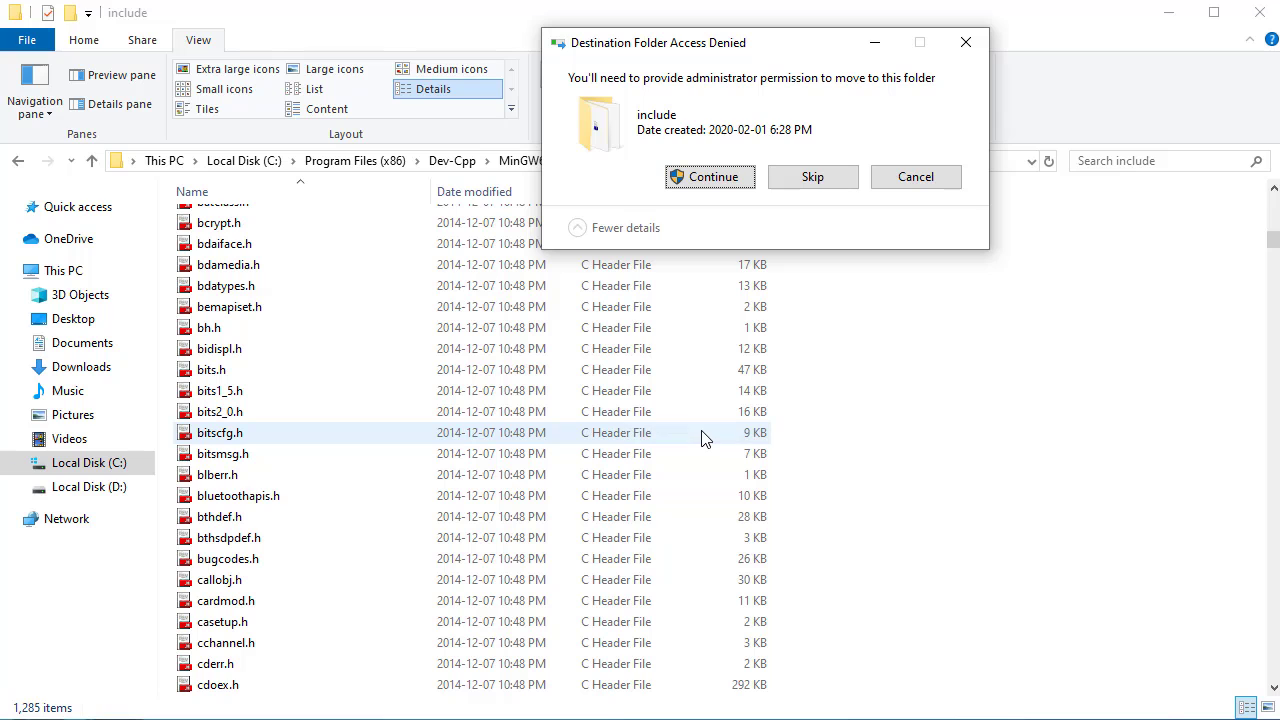
{"action": "left_click", "coordinate": [736, 178]}
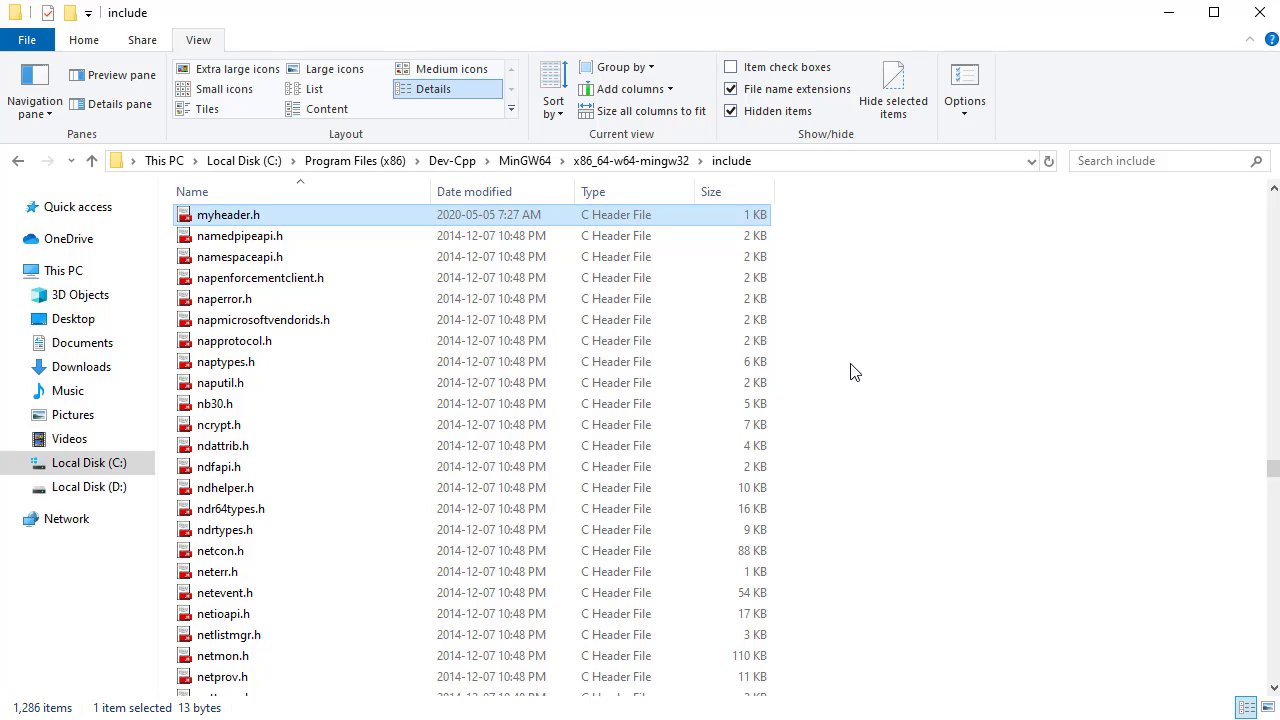
- Switch to Dev-C++ and review the #include <myheader.h> line and the MySqr code in main.cpp
{"action": "key", "text": "alt+Tab"}
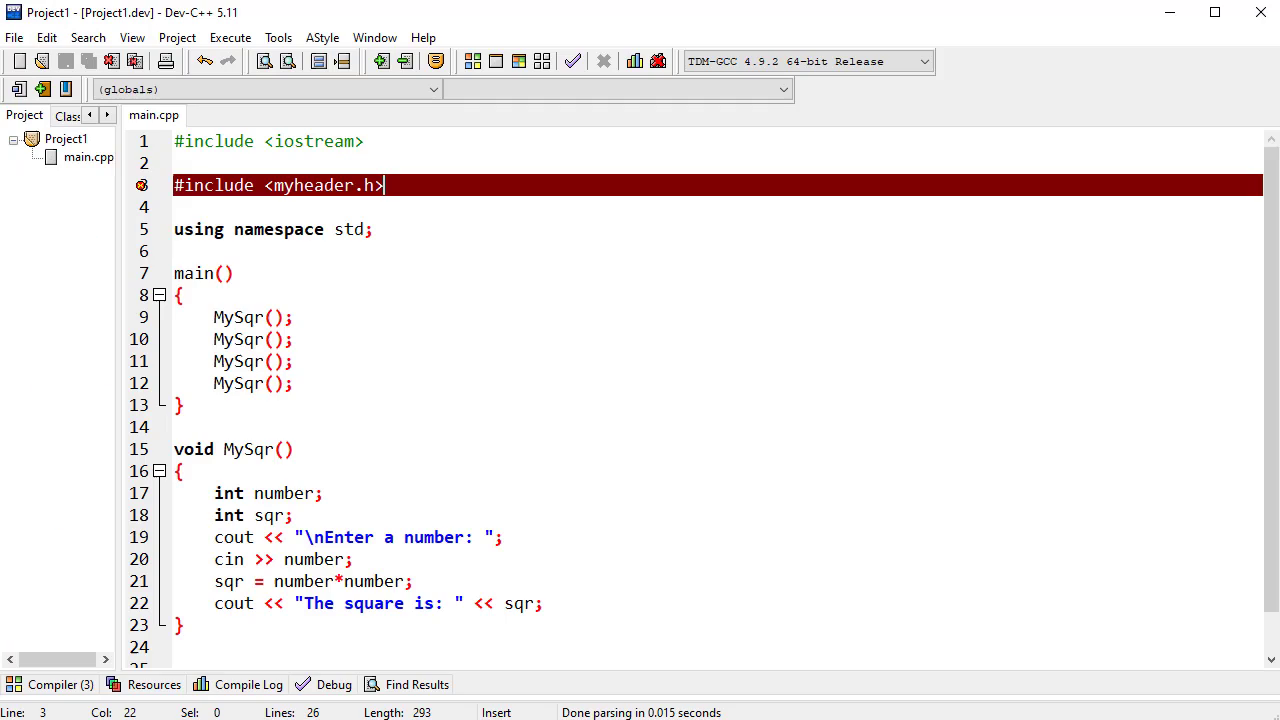
{"action": "key", "text": "alt+Tab"}
{"action": "mouse_move", "coordinate": [328, 190]}
{"action": "left_click", "coordinate": [429, 293]}
{"action": "scroll", "coordinate": [514, 413], "scroll_direction": "down", "scroll_amount": 1}
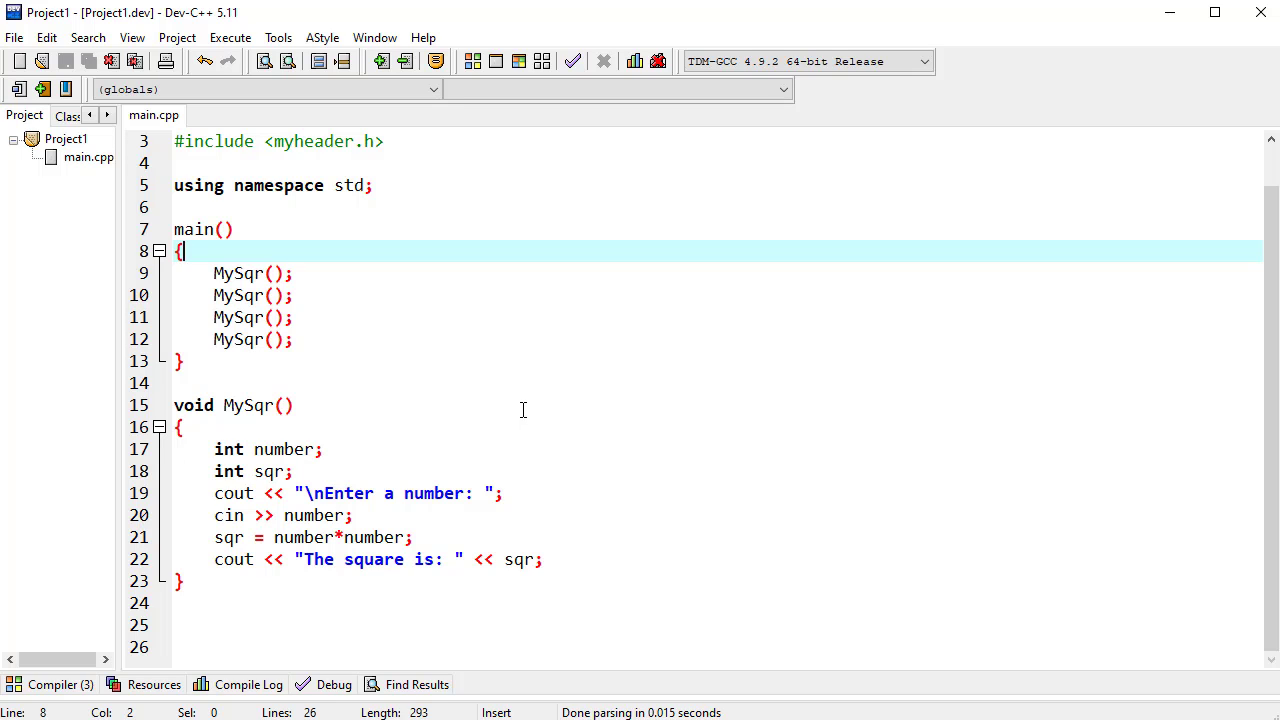
{"action": "scroll", "coordinate": [614, 526], "scroll_direction": "up", "scroll_amount": 1}
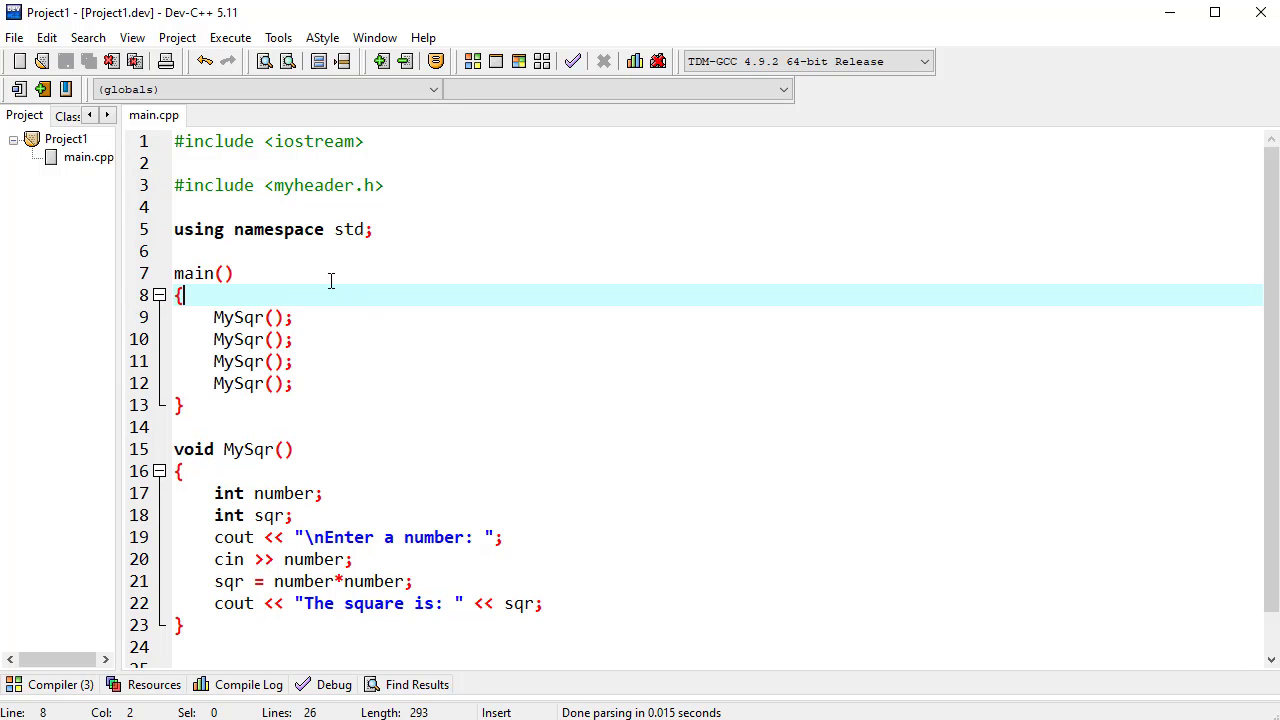
{"action": "left_click", "coordinate": [305, 185]}
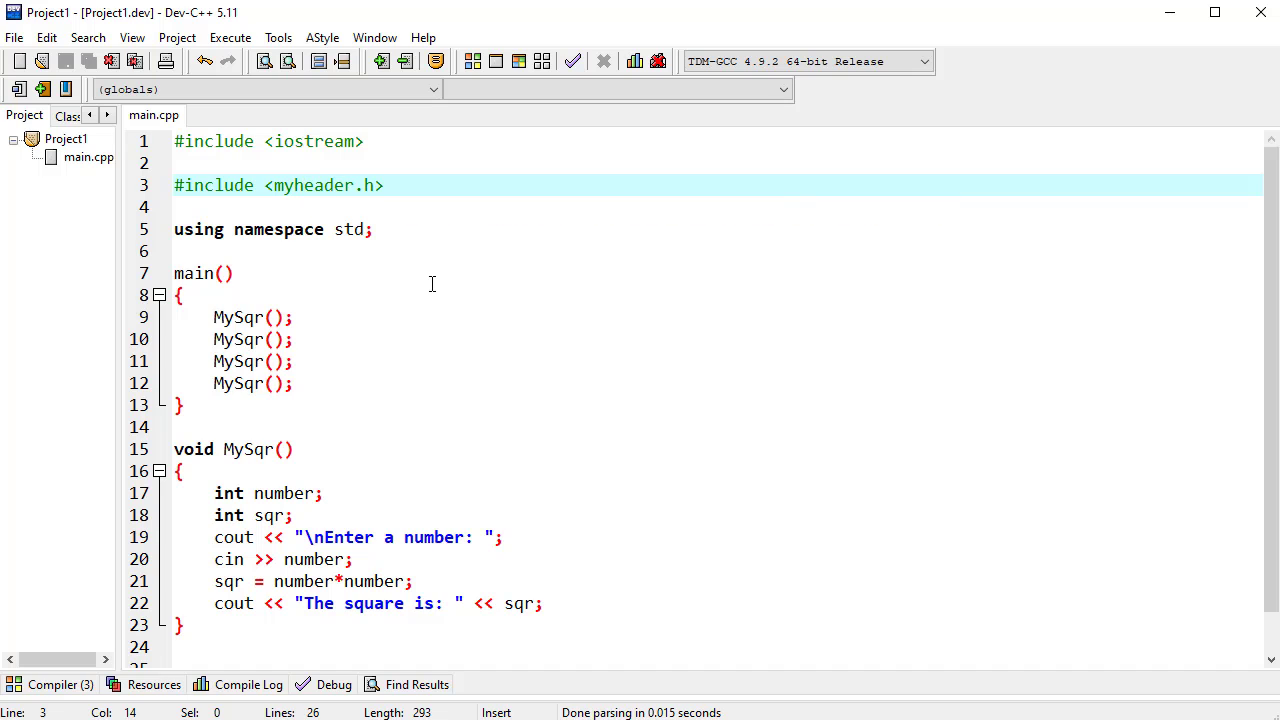
{"action": "scroll", "coordinate": [432, 284], "scroll_direction": "down", "scroll_amount": 1}
{"action": "scroll", "coordinate": [514, 371], "scroll_direction": "up", "scroll_amount": 1}
- Compile and run the project, entering 2 at the first number prompt in the console
{"action": "left_click", "coordinate": [230, 37]}
{"action": "left_click", "coordinate": [296, 98]}
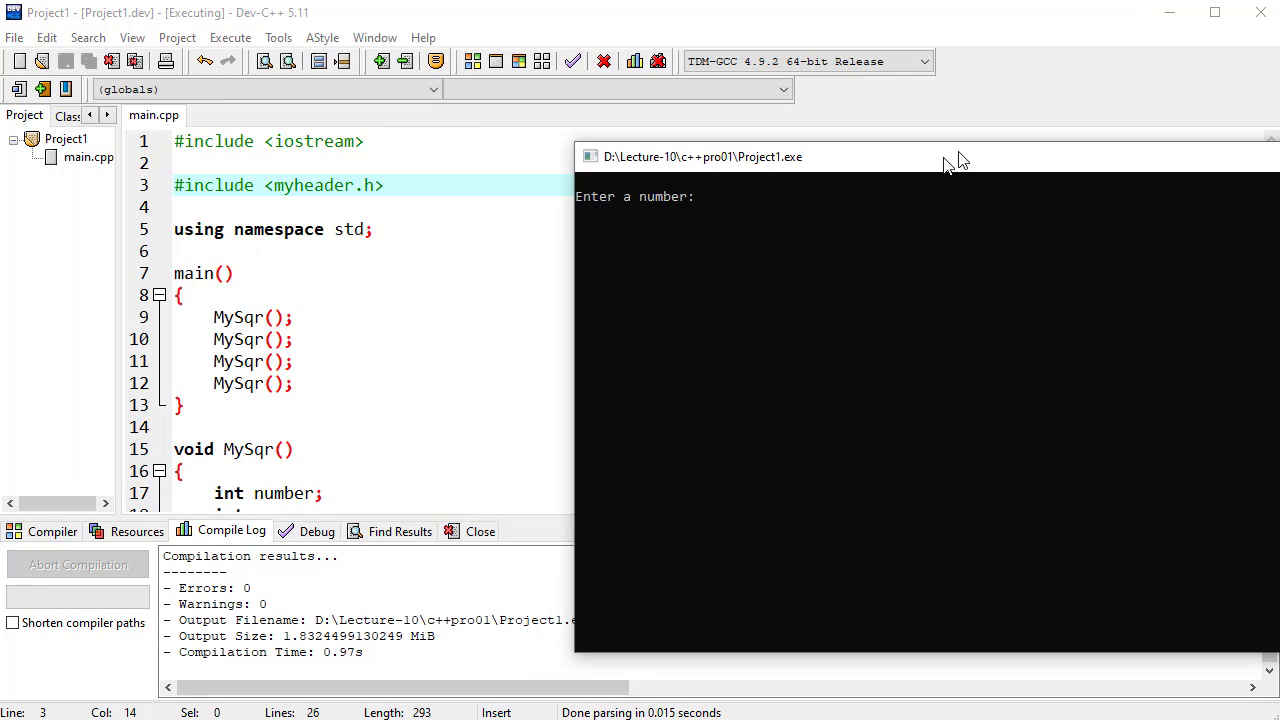
{"action": "left_click_drag", "start_coordinate": [951, 160], "coordinate": [894, 154]}
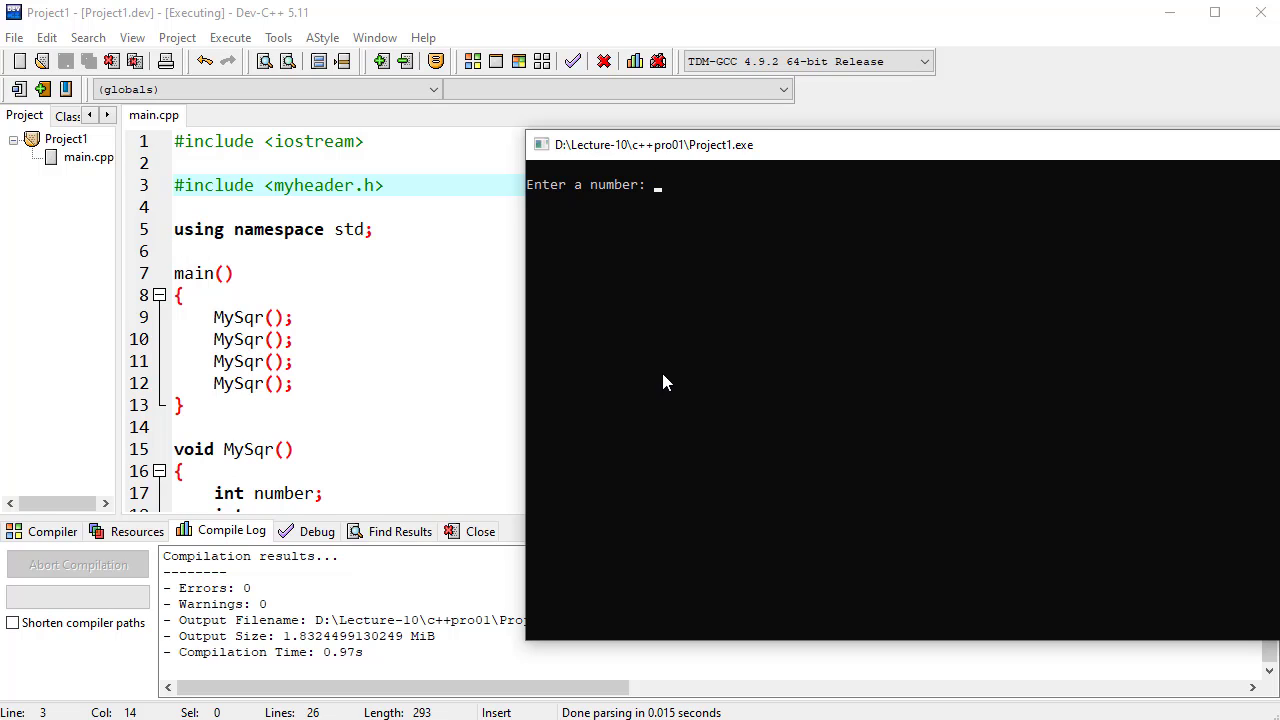
{"action": "type", "text": "2"}
{"action": "key", "text": "Return"}
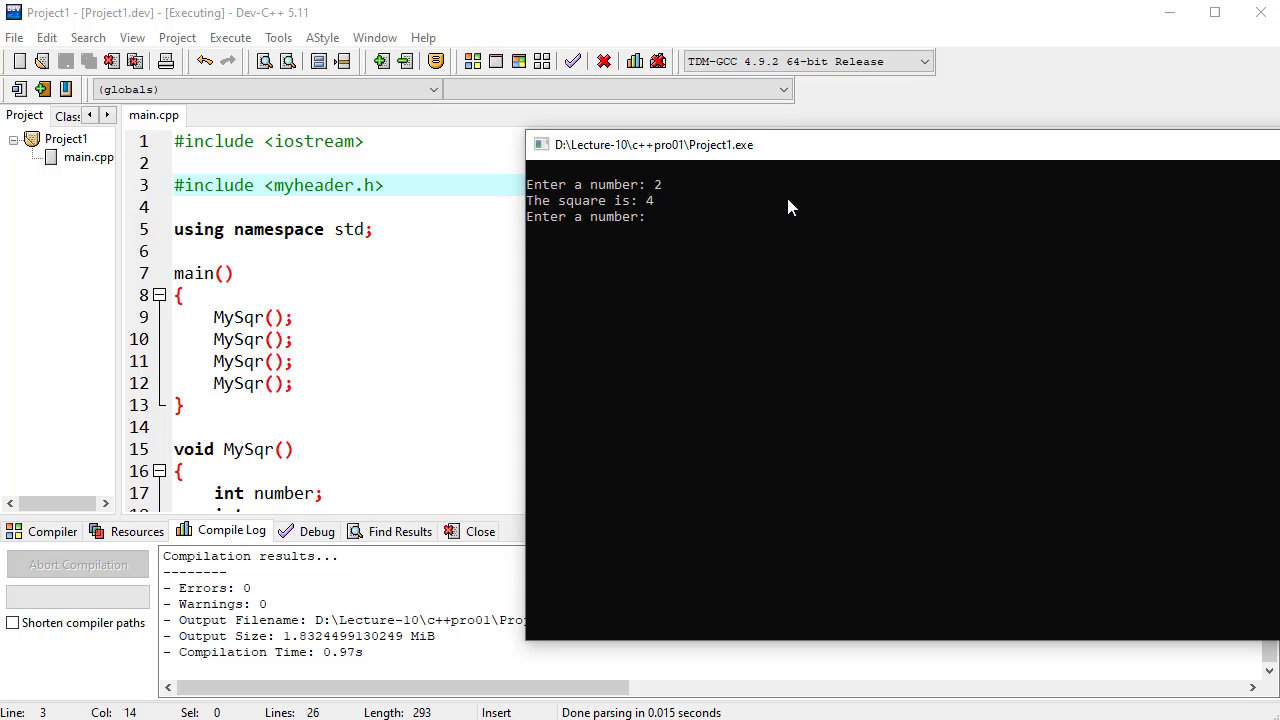
{"action": "left_click_drag", "start_coordinate": [882, 152], "coordinate": [641, 158]}
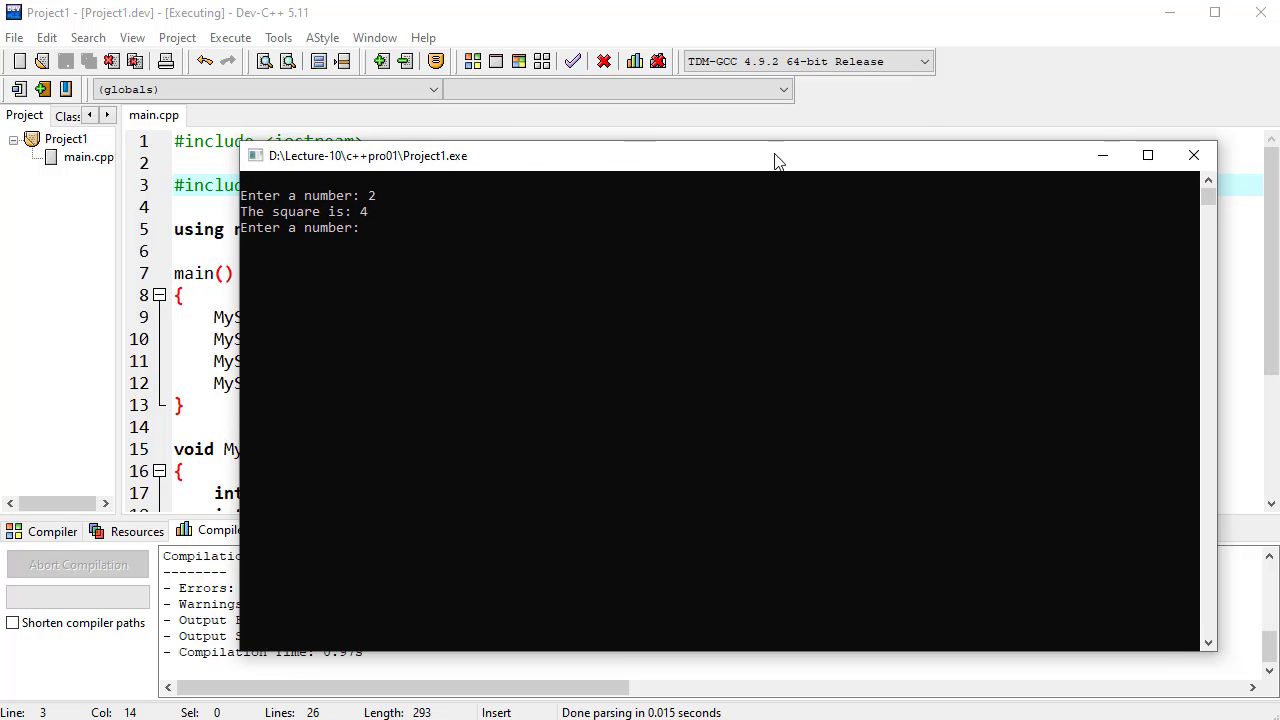
- Close the running program's console window and the compile log
{"action": "left_click", "coordinate": [1190, 152]}
{"action": "scroll", "coordinate": [728, 362], "scroll_direction": "down", "scroll_amount": 1}
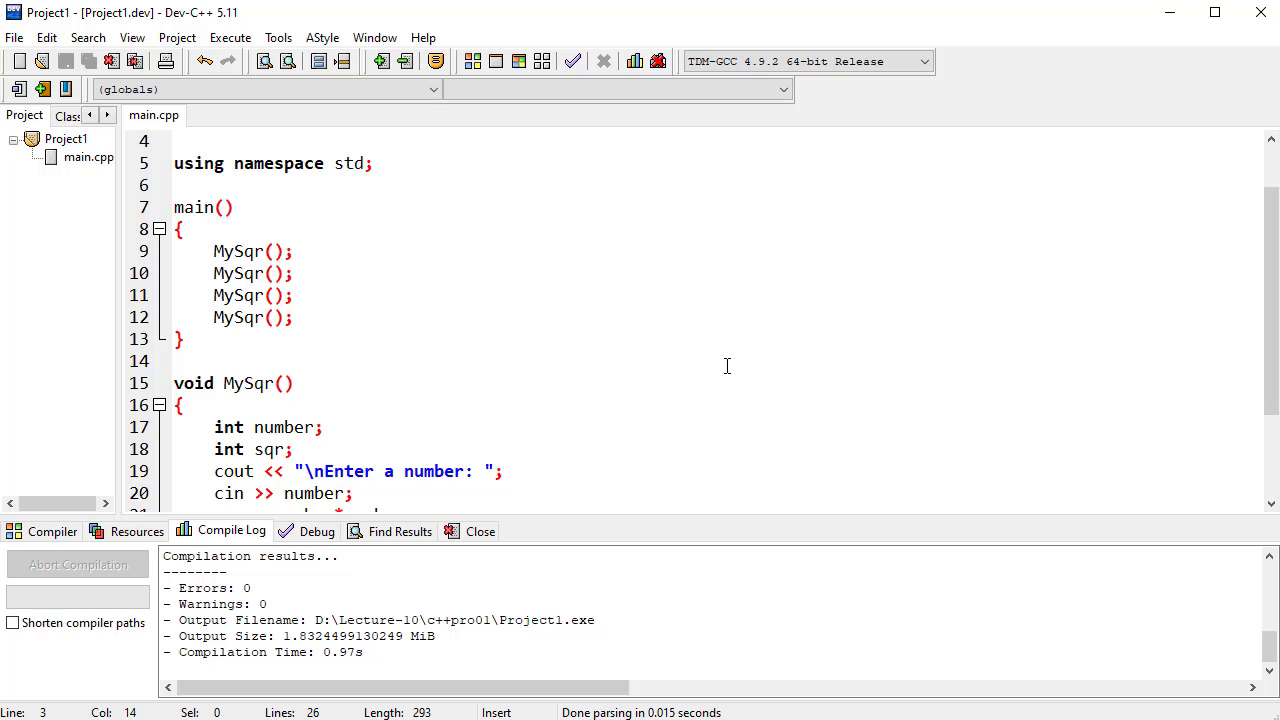
{"action": "left_click", "coordinate": [480, 531]}
{"action": "scroll", "coordinate": [655, 491], "scroll_direction": "up", "scroll_amount": 1}
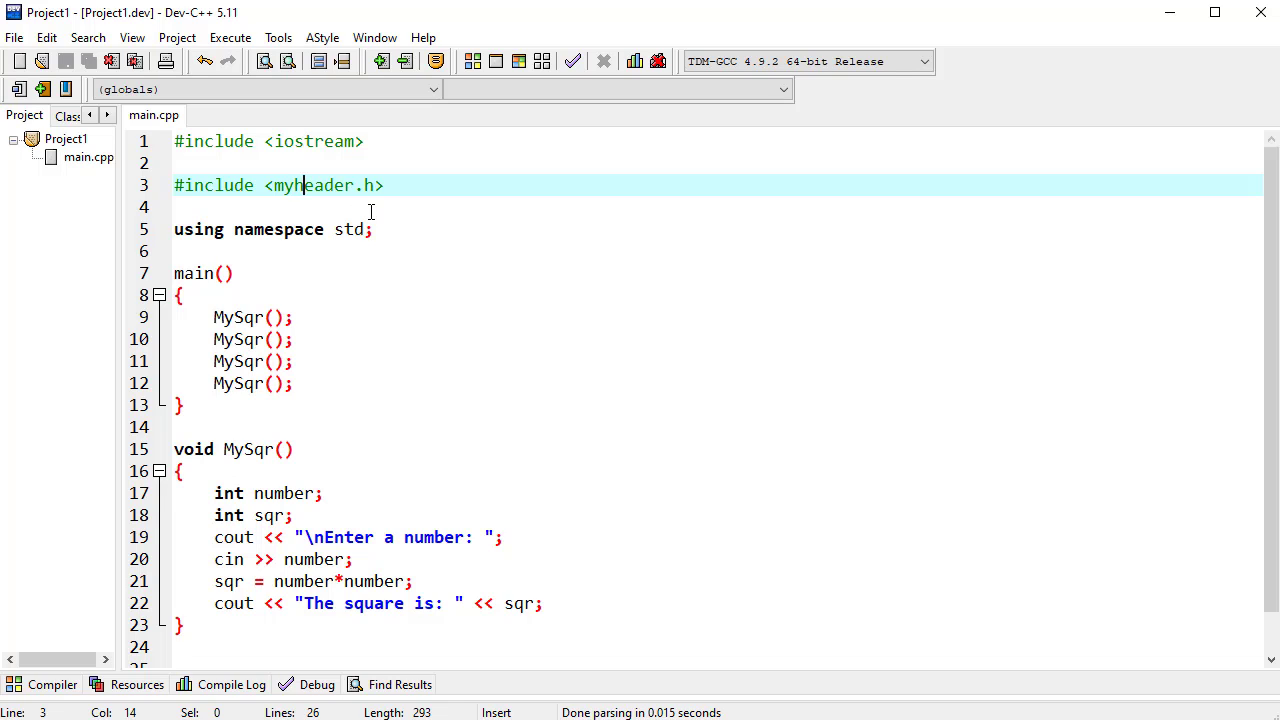
{"action": "scroll", "coordinate": [477, 369], "scroll_direction": "down", "scroll_amount": 1}
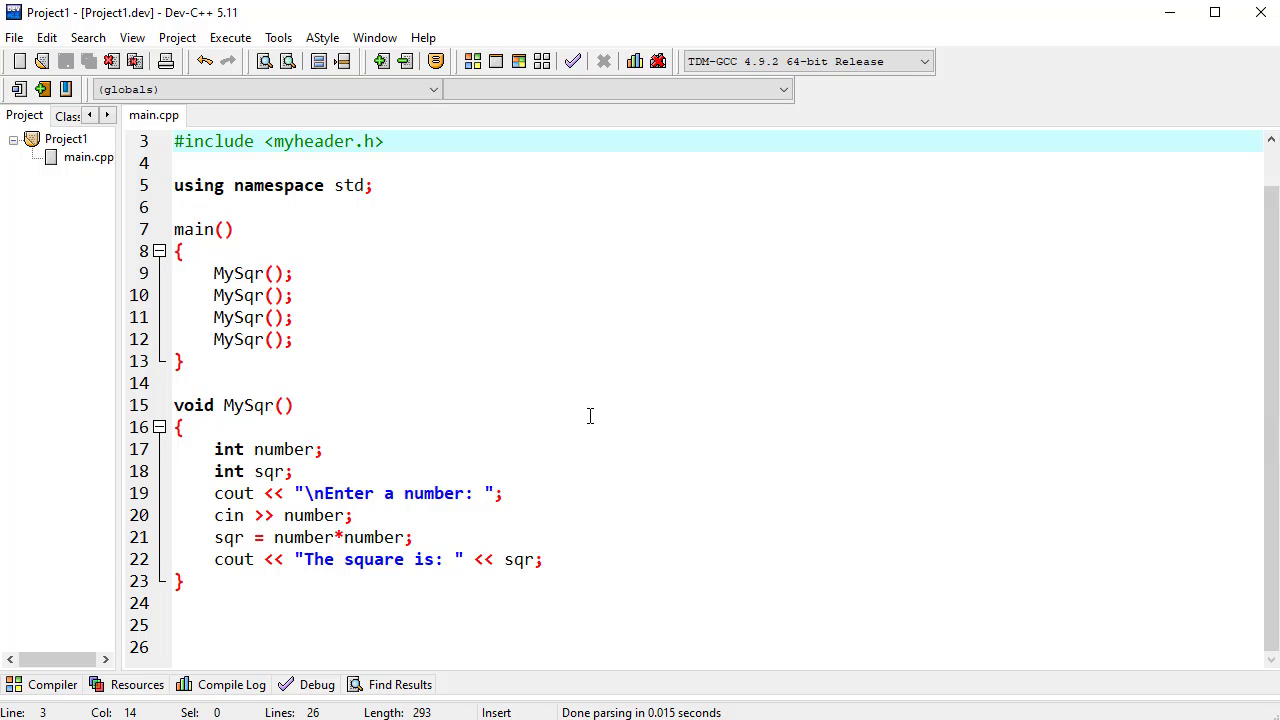
{"action": "scroll", "coordinate": [603, 440], "scroll_direction": "up", "scroll_amount": 1}
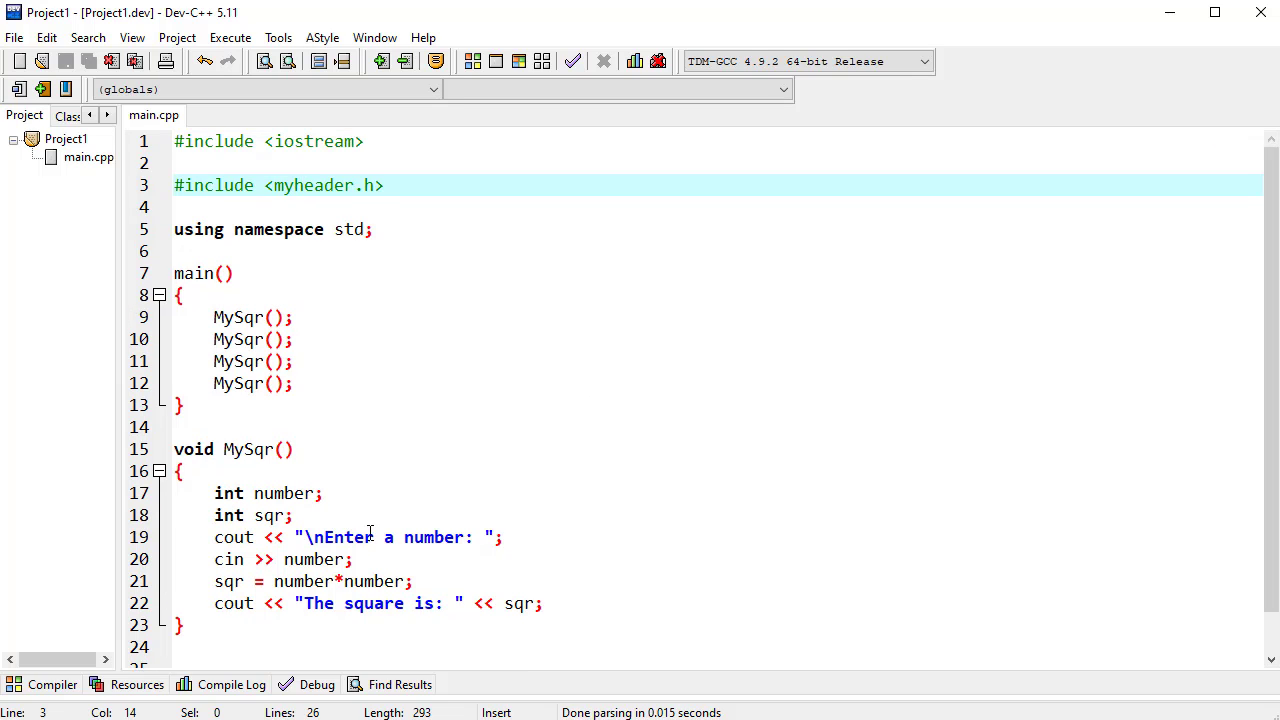
{"action": "scroll", "coordinate": [586, 540], "scroll_direction": "down", "scroll_amount": 1}
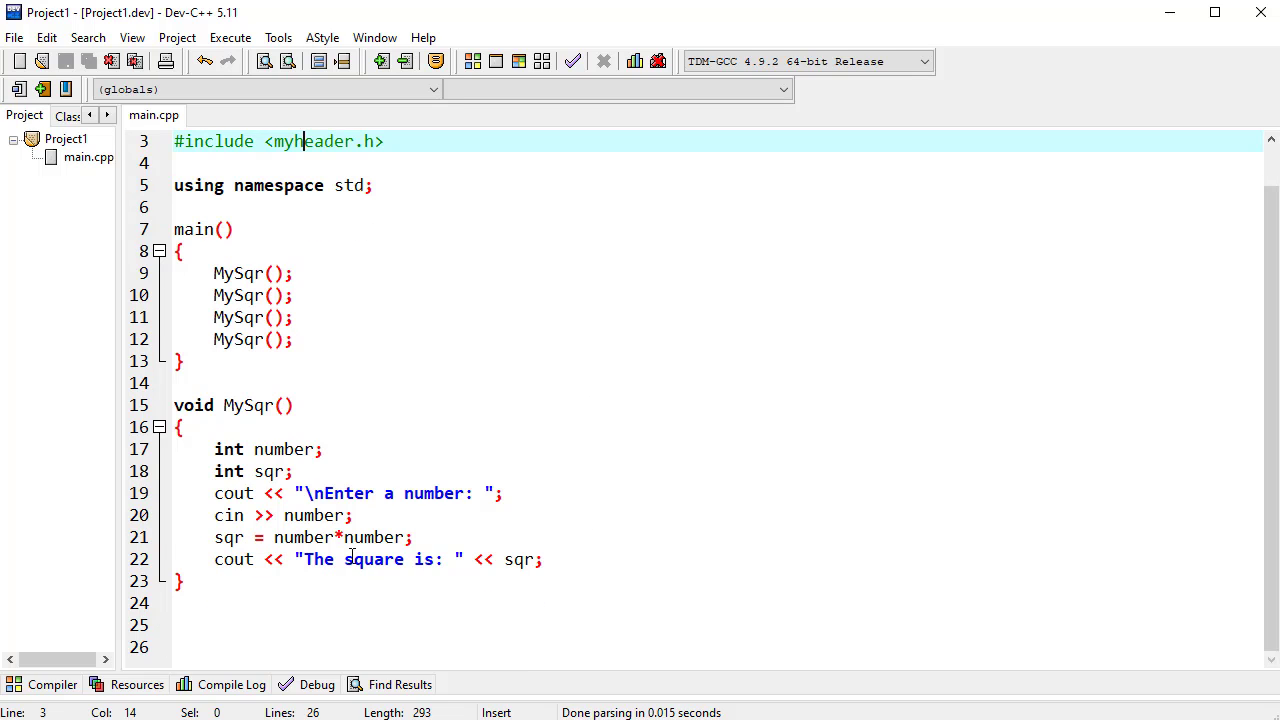